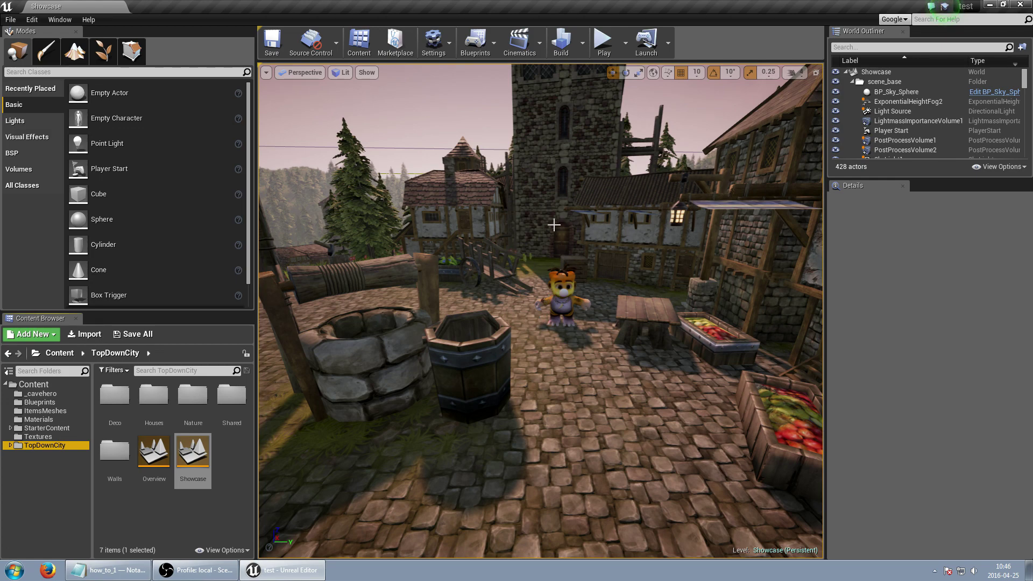
Step: Frame the tiger character and market square in the perspective viewport and capture a standard screenshot
mouse_move(554, 225)
left_mouse_down()
mouse_move(552, 178)
mouse_move(552, 225)
left_mouse_up()
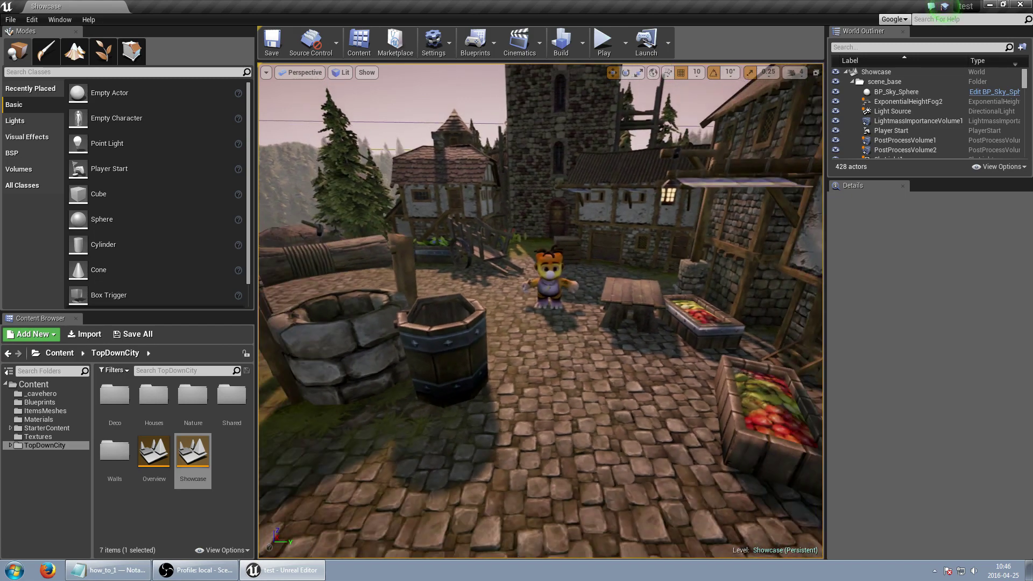
left_click_drag(585, 262, 586, 243)
left_click_drag(540, 308, 594, 291)
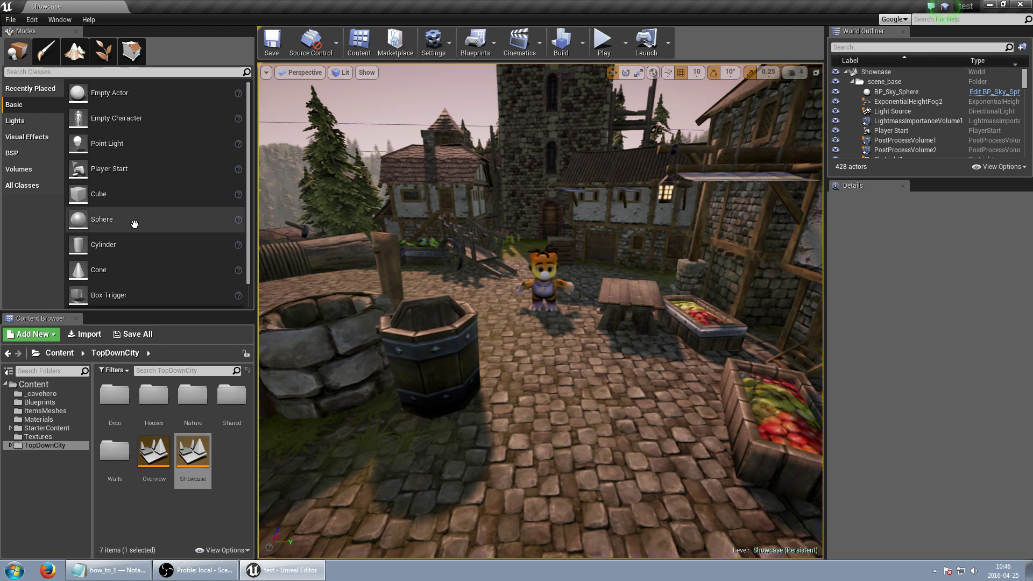
key("F9")
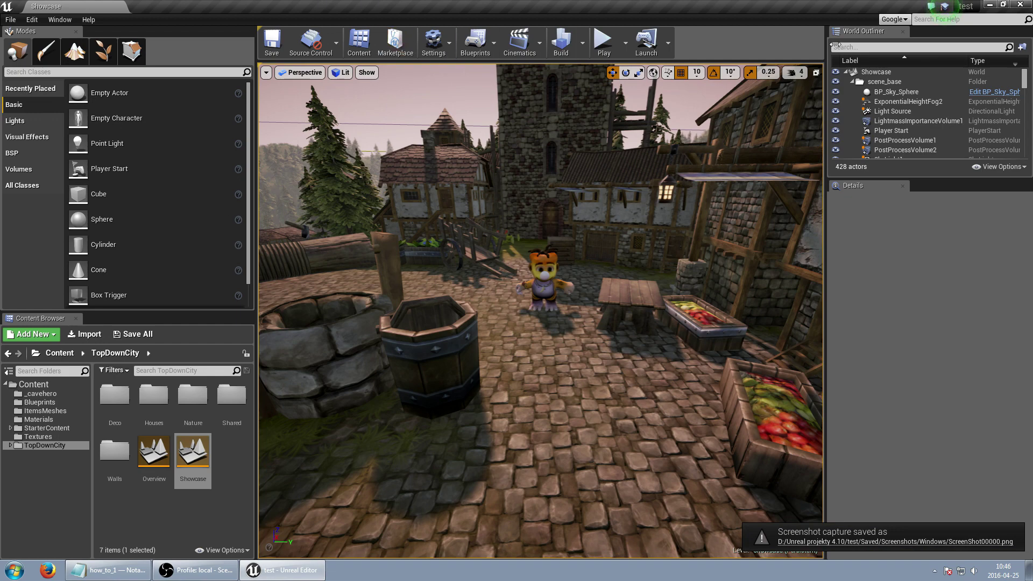
Step: Open the saved screenshot's folder, check the image's dimensions in its file details, and return to Unreal Editor
left_click(896, 542)
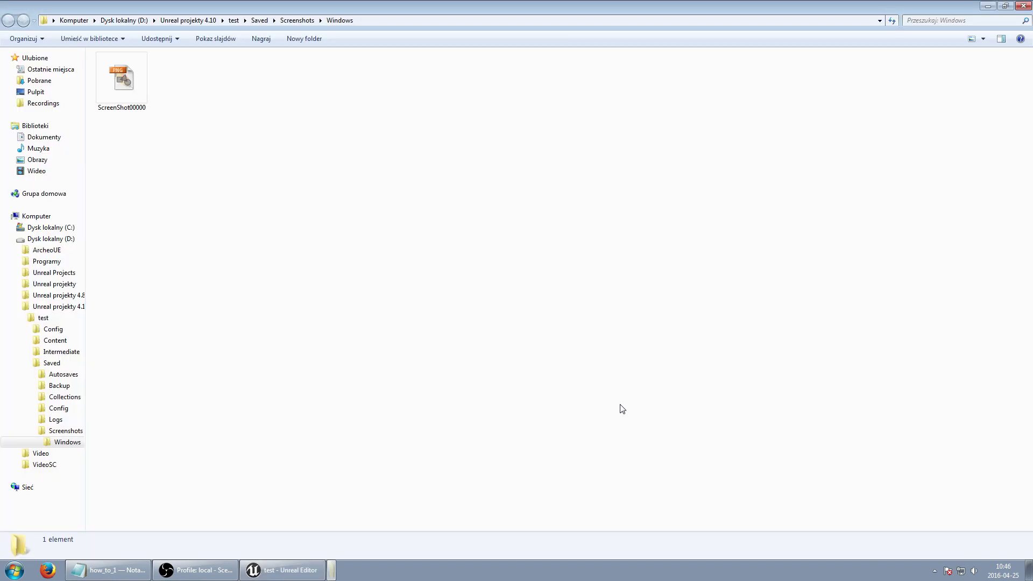
left_click(118, 99)
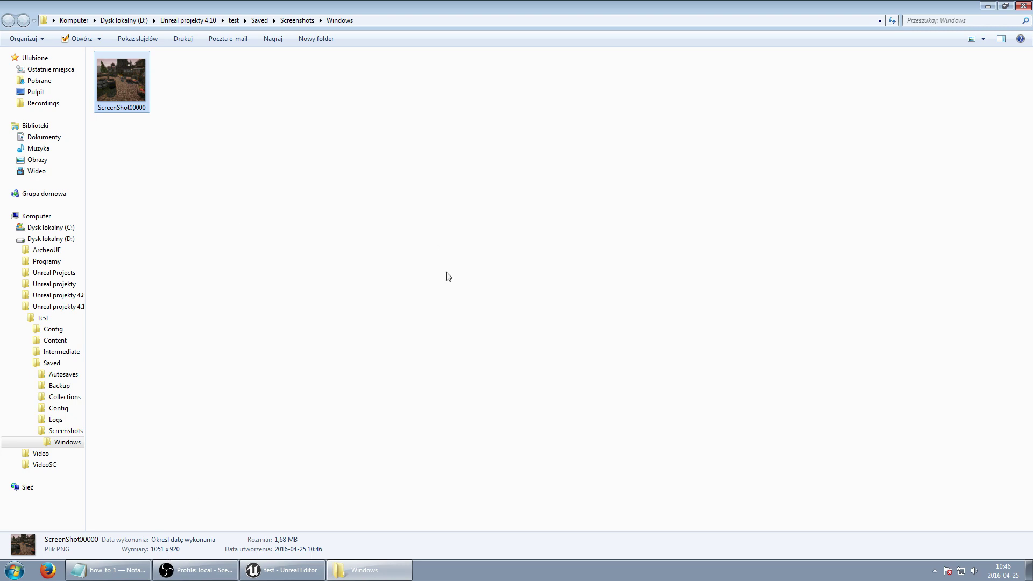
key("alt+Tab")
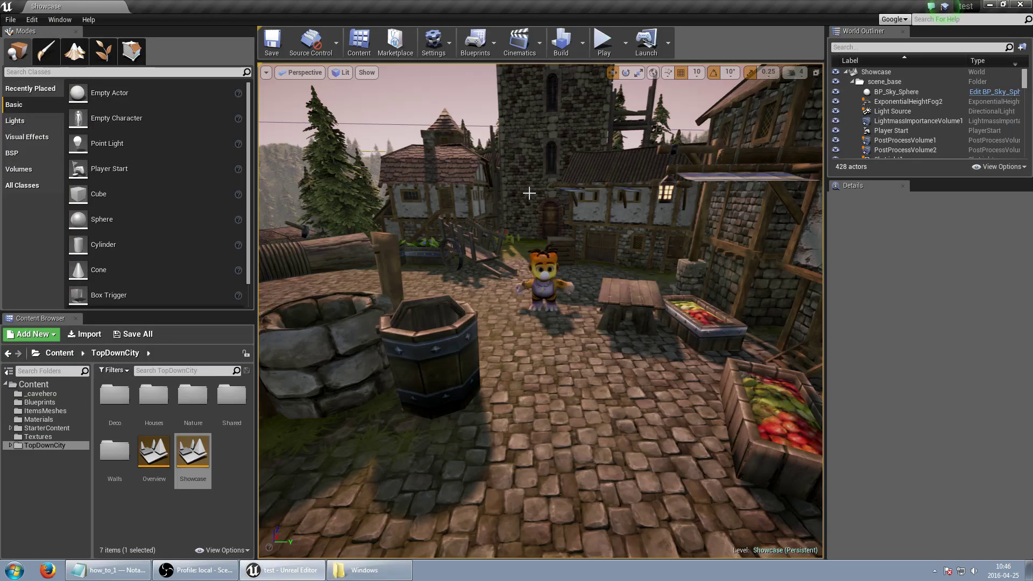
Step: Switch the viewport to immersive mode with nothing selected, and capture a full-screen screenshot of the square
left_click(529, 193)
mouse_move(503, 339)
left_mouse_down()
mouse_move(506, 323)
mouse_move(500, 349)
mouse_move(502, 339)
left_mouse_up()
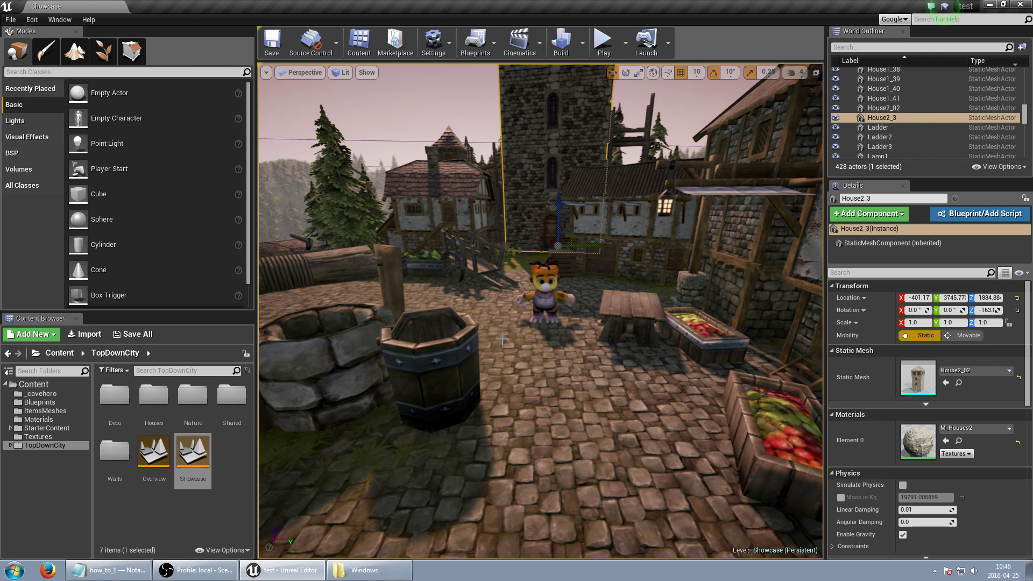
key("Escape")
key("F11")
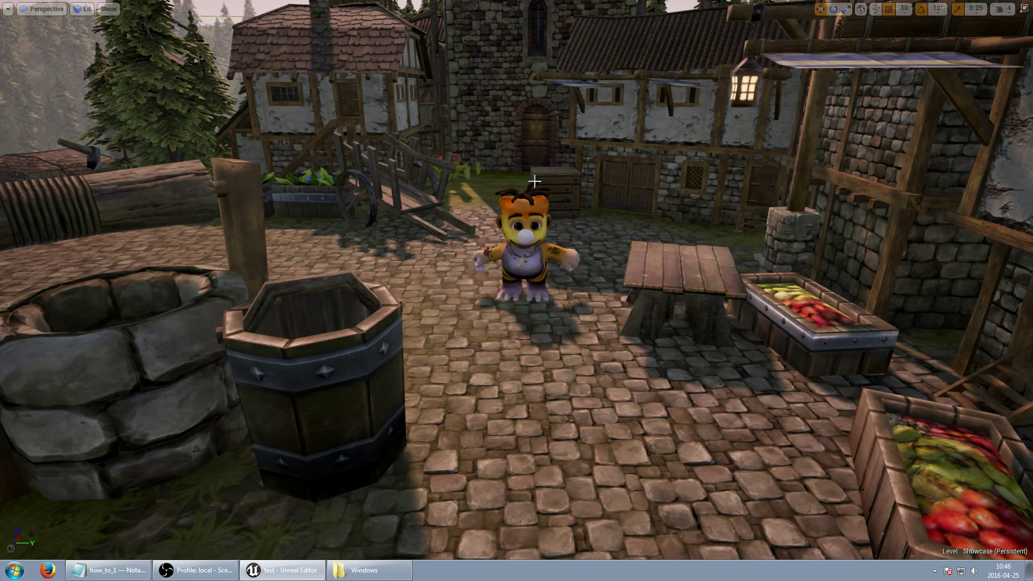
right_click_drag(534, 182, 535, 171)
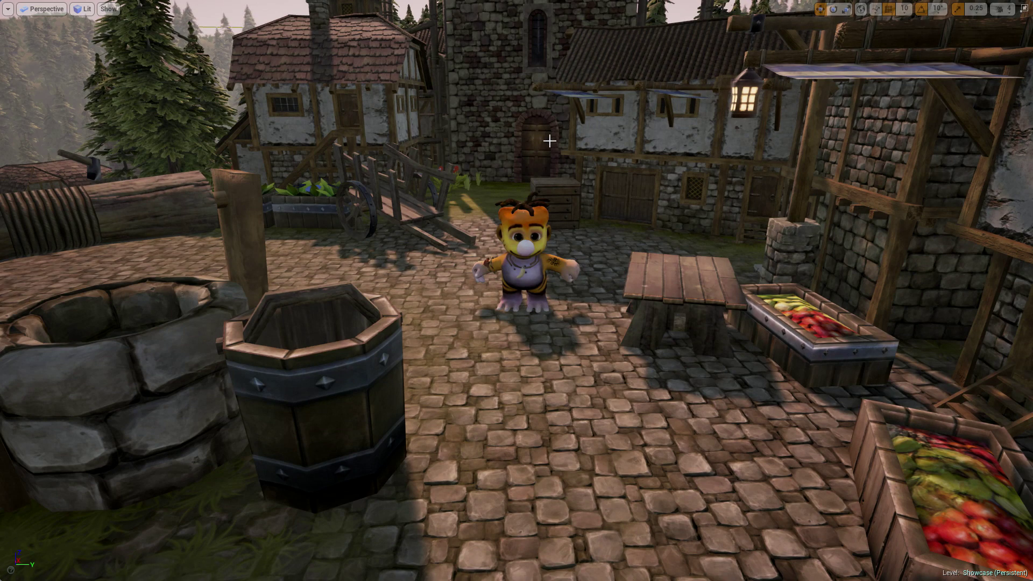
Step: Open the output folder, check the immersive screenshot's dimensions, and view the image full screen in Windows Photo Viewer
left_click(800, 546)
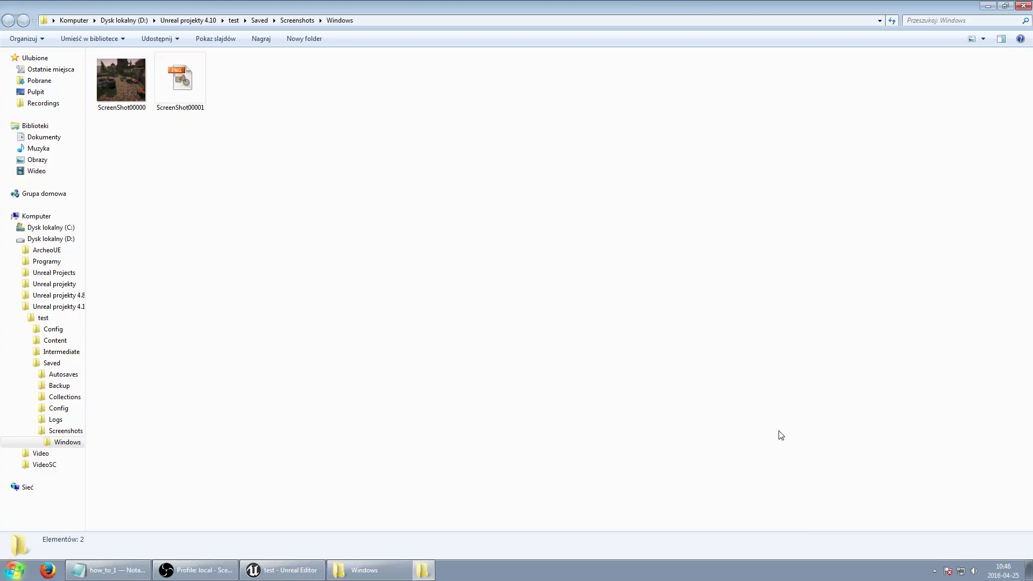
left_click(179, 91)
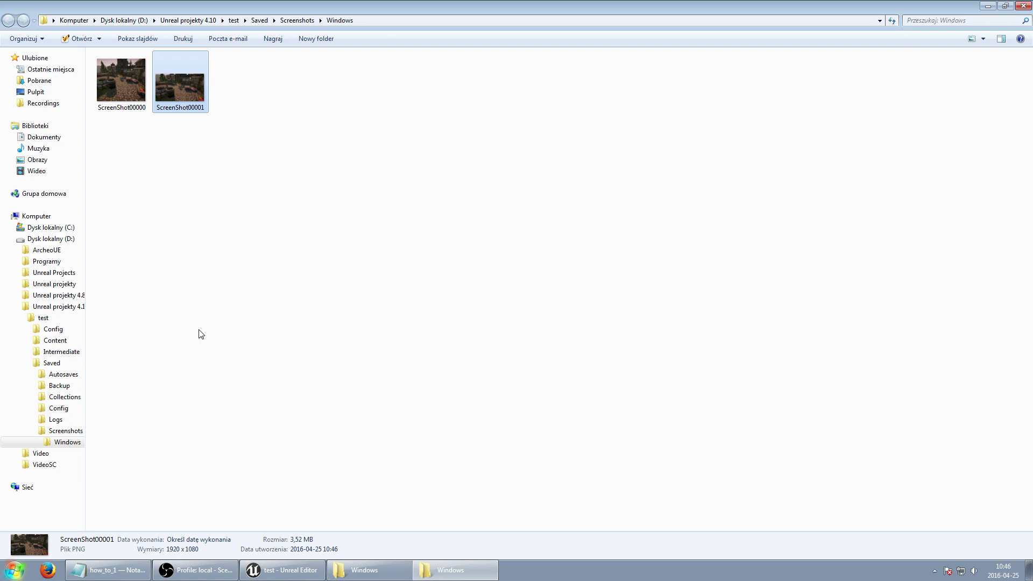
right_click(186, 85)
mouse_move(237, 220)
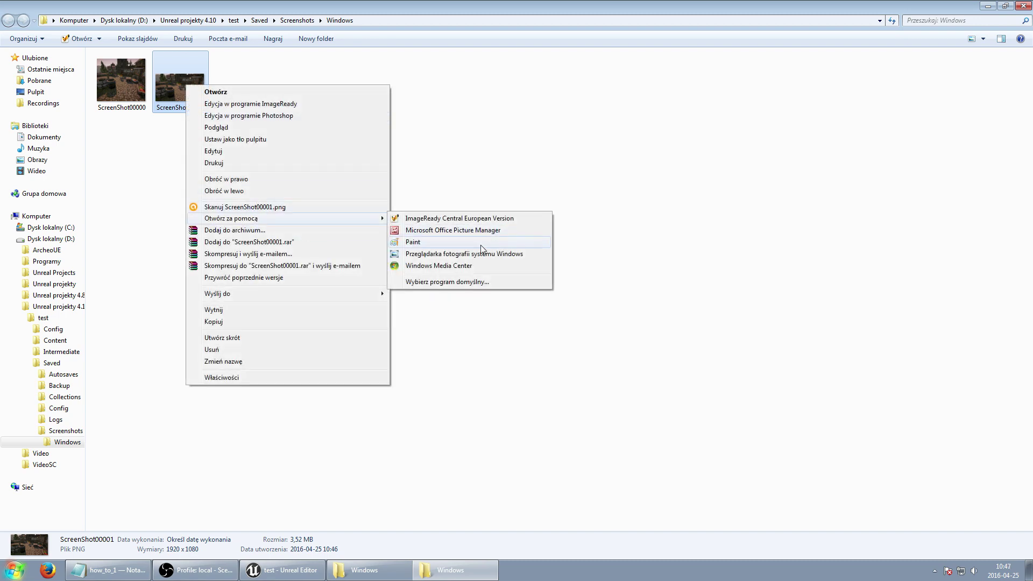
left_click(472, 255)
key("F11")
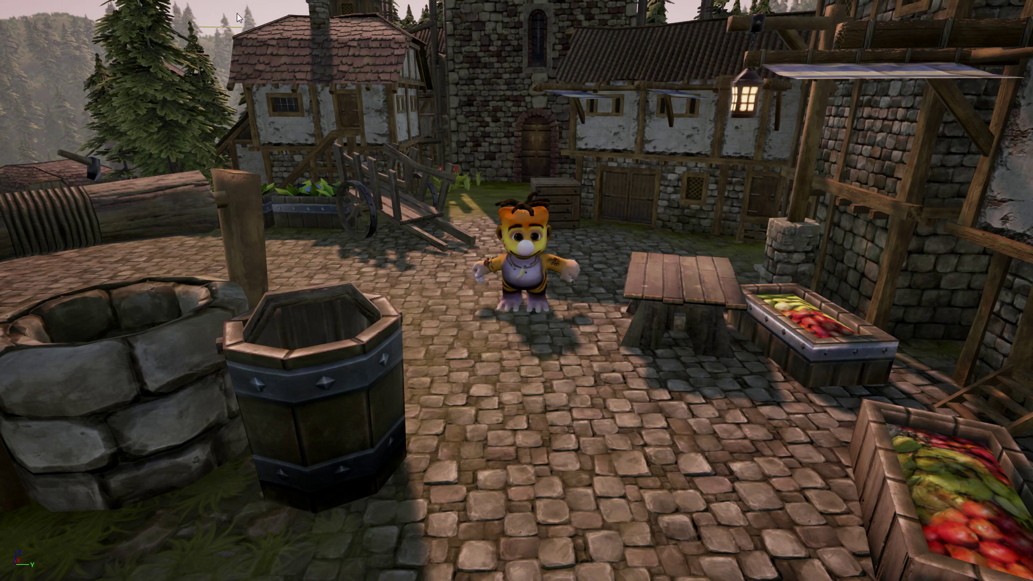
key("Escape")
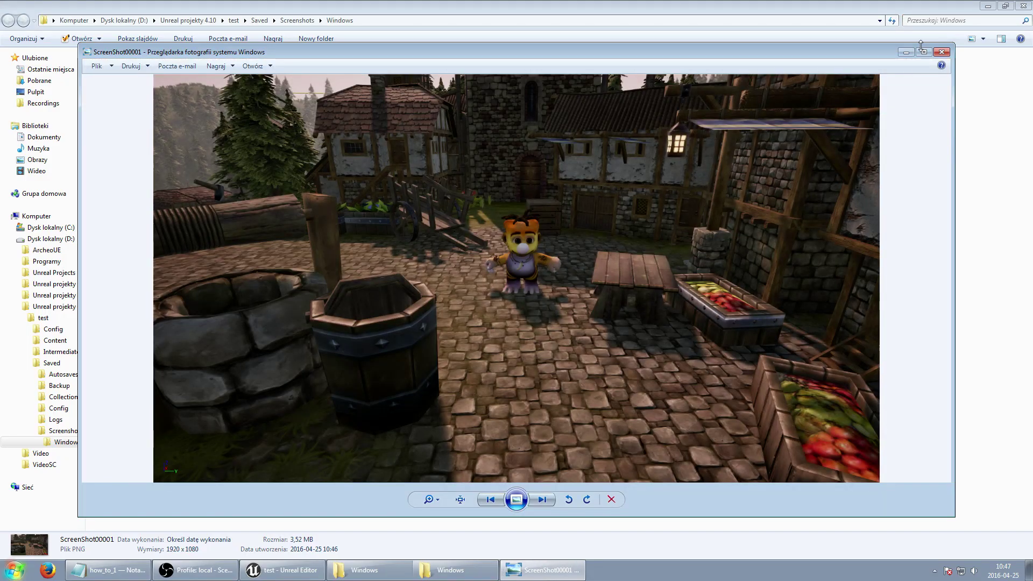
left_click(941, 52)
Step: Return to Unreal Editor and exit the viewport's immersive mode
key("alt+Tab")
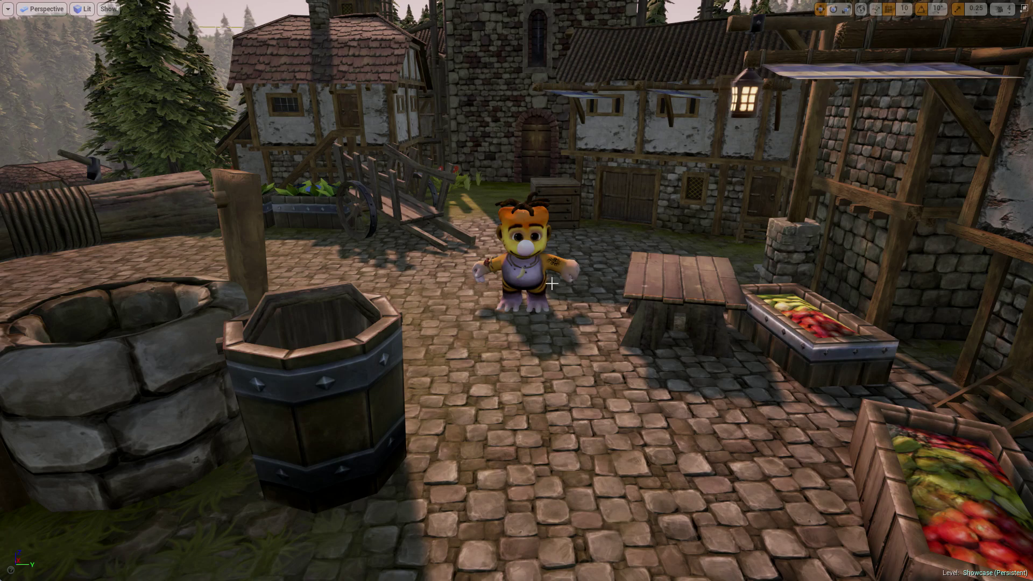
key("F11")
key("shift+F11")
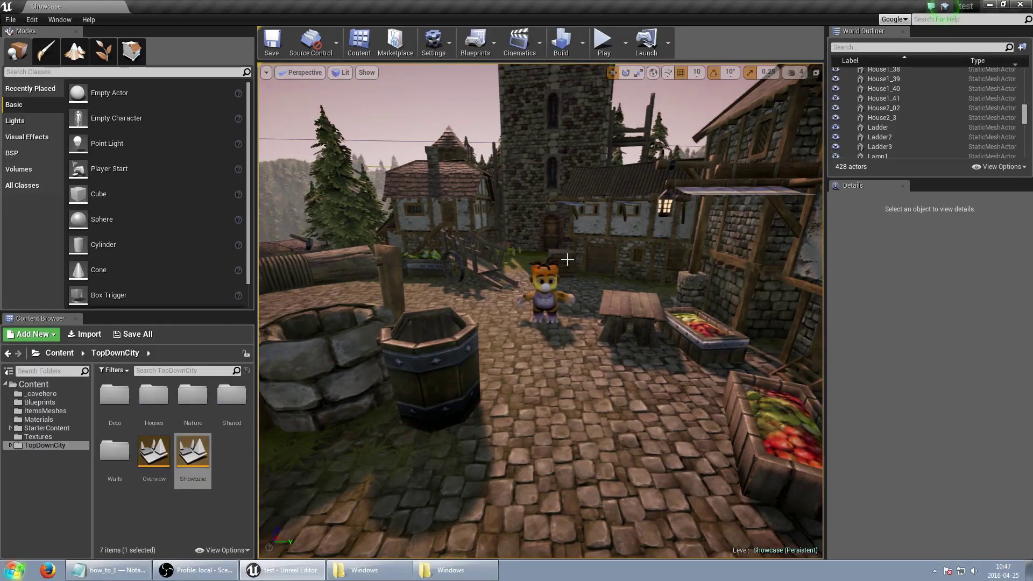
Step: Capture the viewport with the High Resolution Screenshot tool using a screenshot size multiplier of 2
left_click(265, 72)
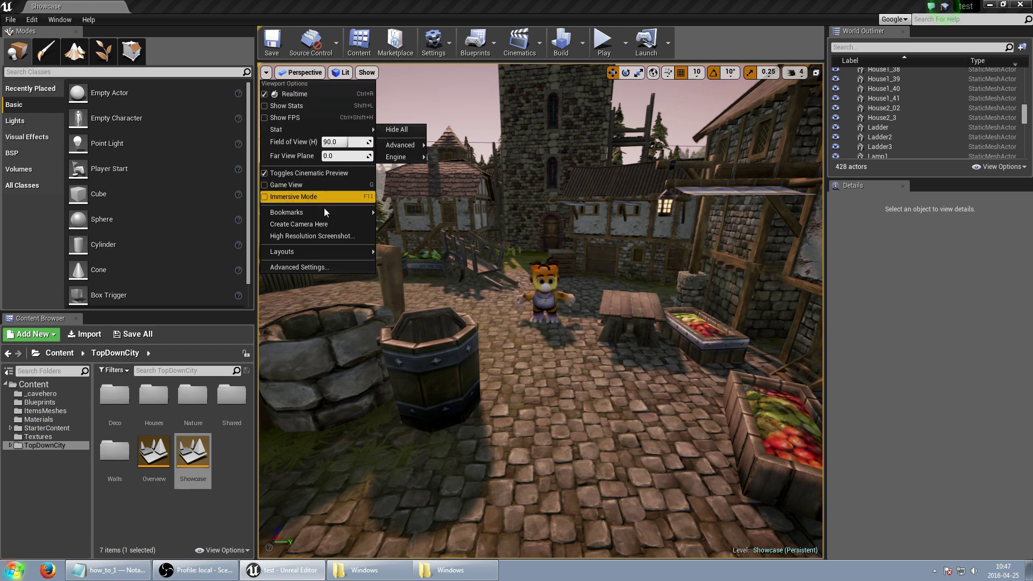
left_click(305, 236)
left_click_drag(570, 211, 198, 141)
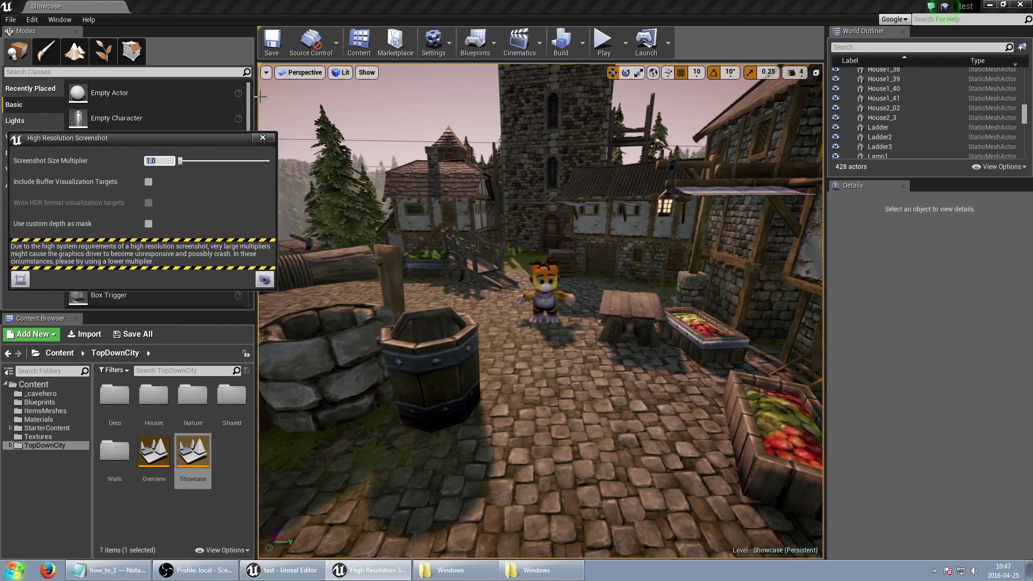
left_click_drag(124, 140, 133, 154)
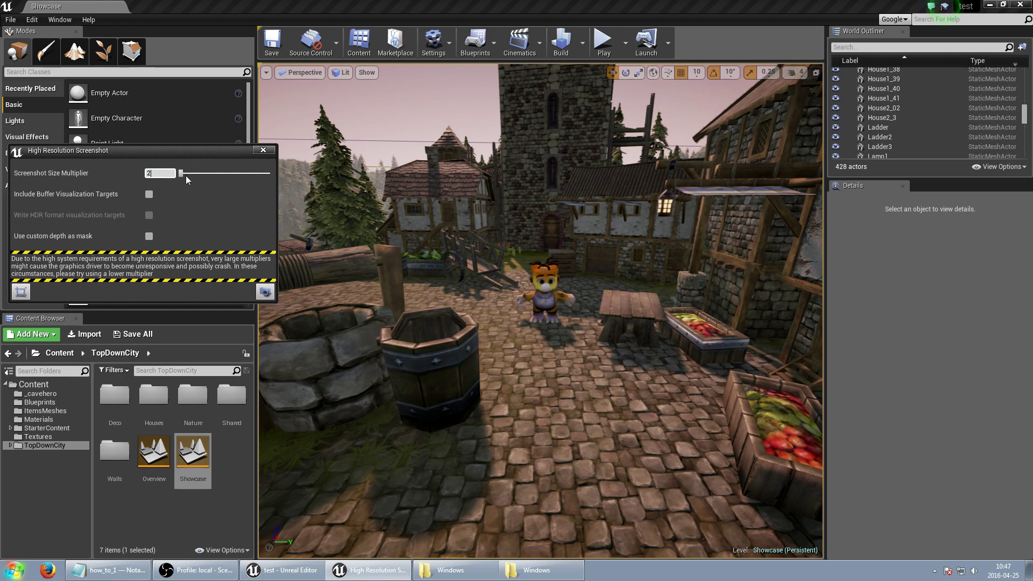
type("2")
key("Return")
left_click(264, 291)
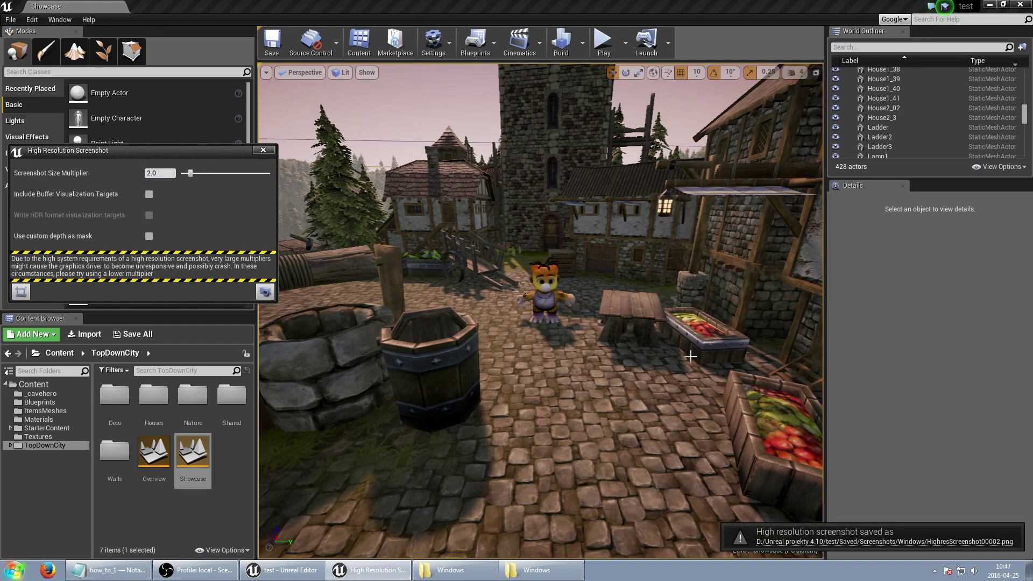
Step: Check the high-resolution screenshot's dimensions in the output folder and return to the High Resolution Screenshot dialog
left_click(819, 549)
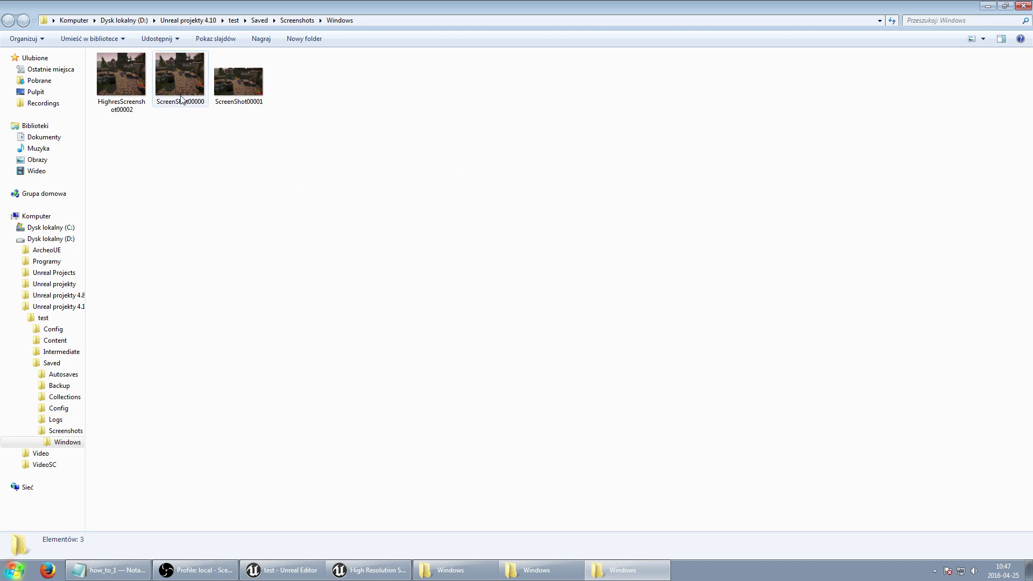
left_click(122, 74)
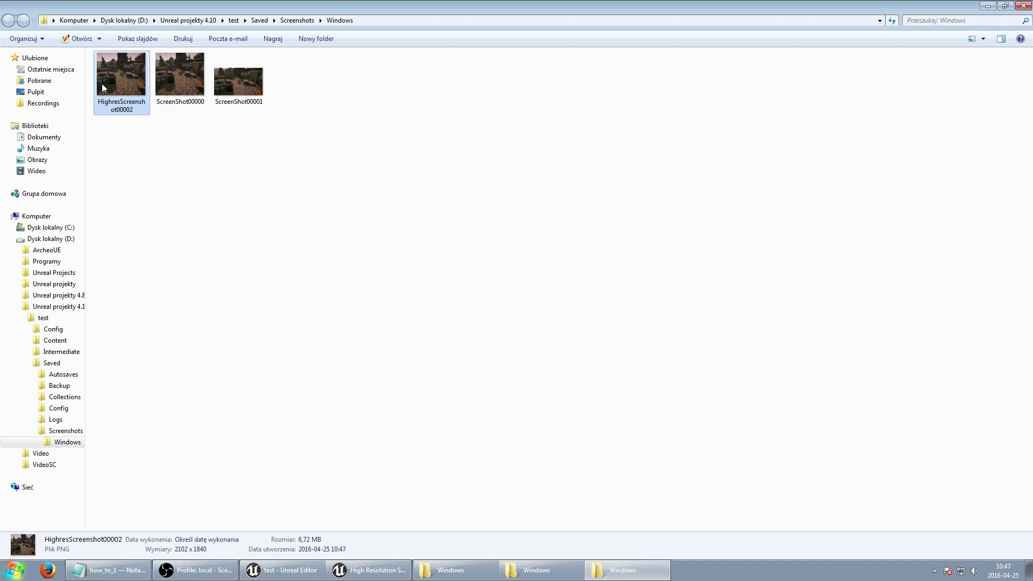
left_click(371, 570)
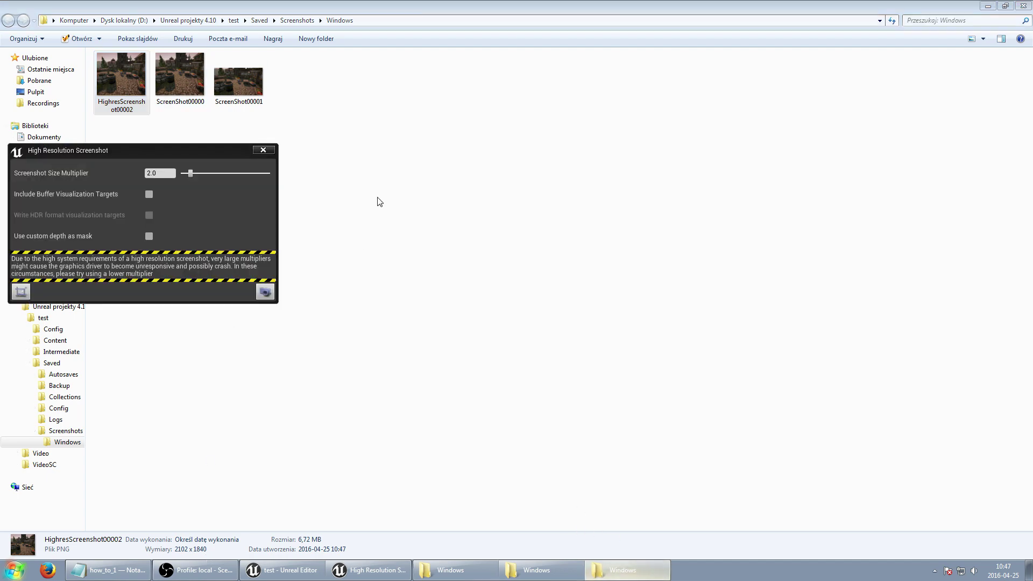
Step: Capture a high-resolution screenshot with buffer visualization targets included and a size multiplier of 1
left_click_drag(212, 154, 228, 150)
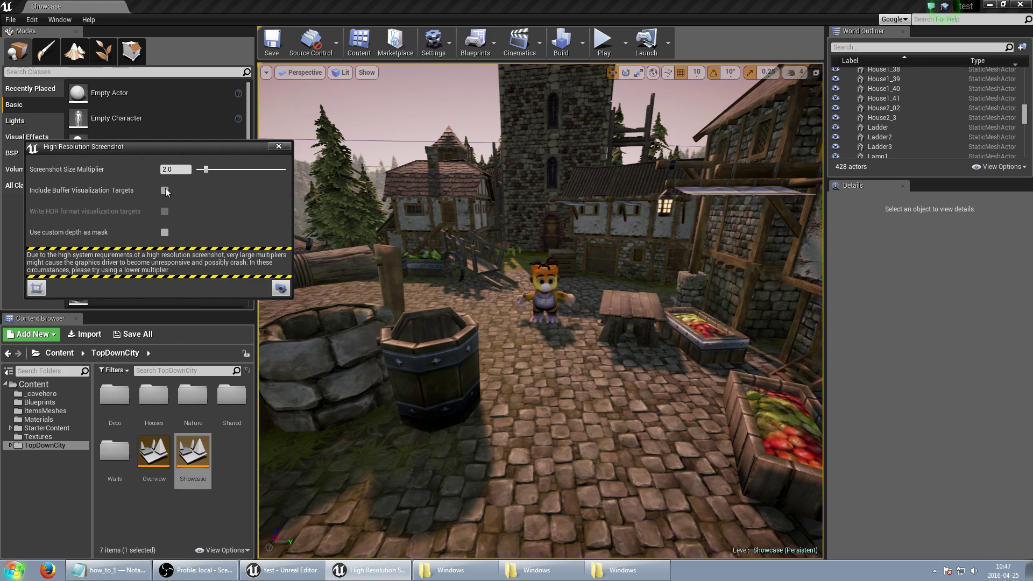
left_click(165, 190)
left_click(173, 169)
type("1")
key("Return")
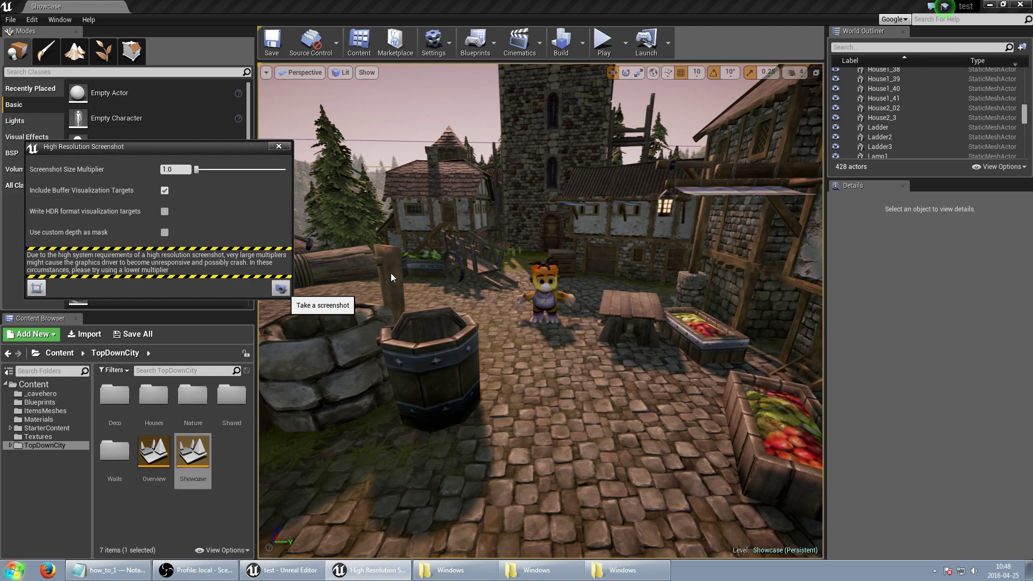
left_click(282, 290)
Step: Open the output folder and examine the exported buffer images, including LightingModel, Metallic, Opacity, Roughness, SceneDepth, Specular and WorldNormal
left_click(791, 542)
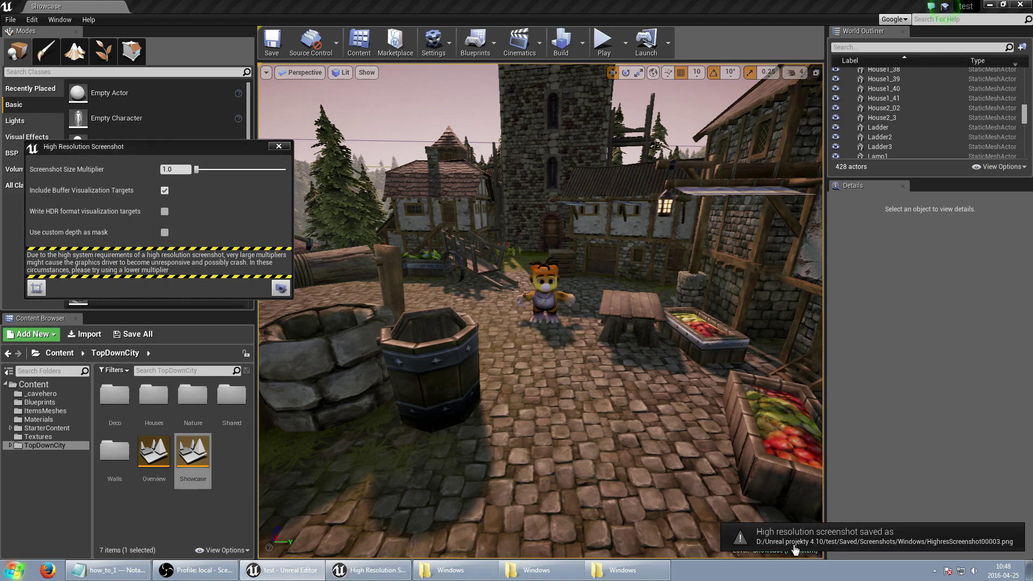
left_click(351, 94)
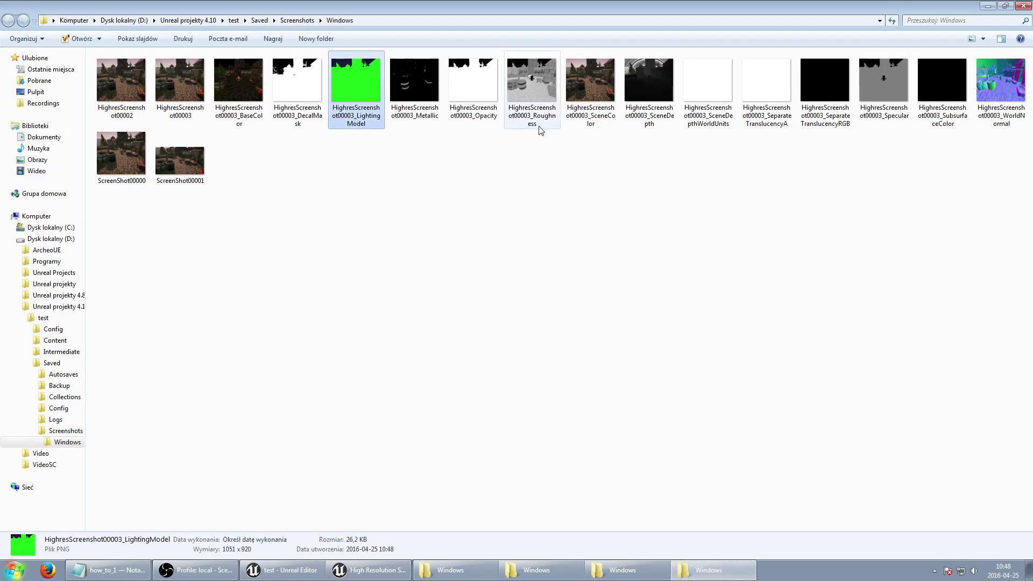
left_click(412, 86)
left_click(474, 86)
left_click(545, 104)
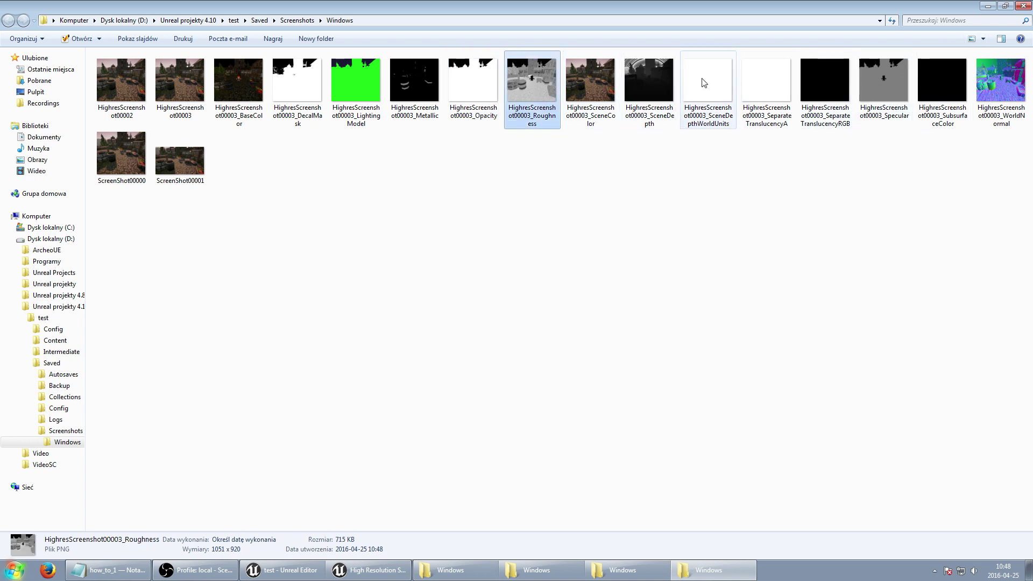
left_click(652, 82)
left_click(888, 76)
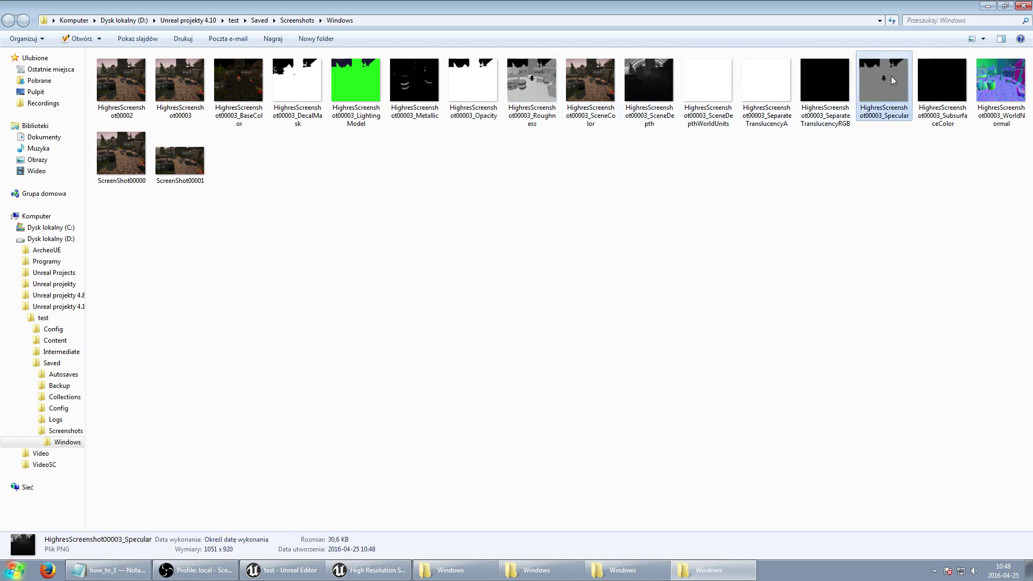
left_click(945, 73)
left_click(995, 78)
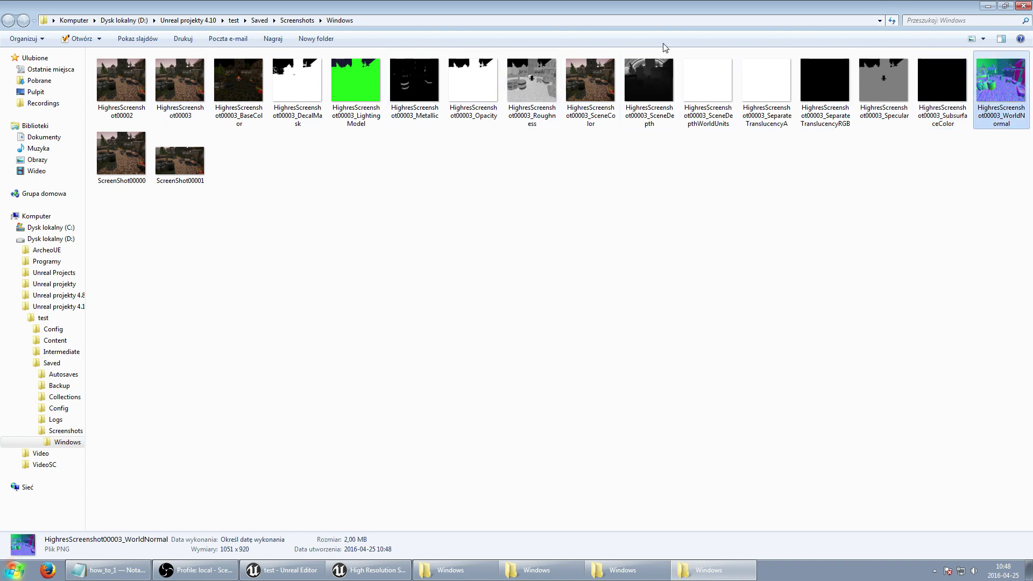
left_click(647, 221)
left_click(1024, 6)
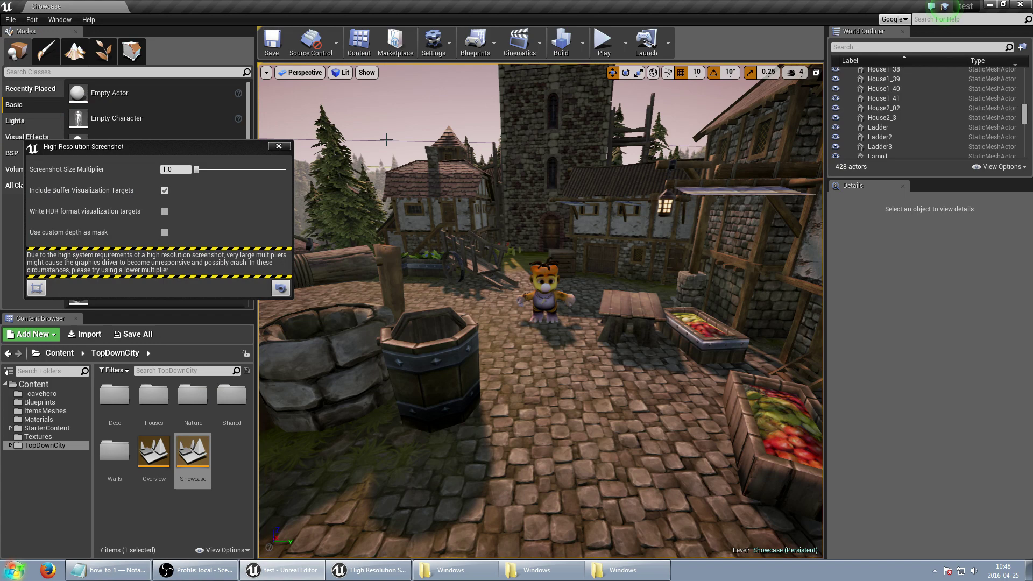
Step: Exclude buffer visualization targets and specify a rectangular capture region around the character, barrel and table
left_click(166, 190)
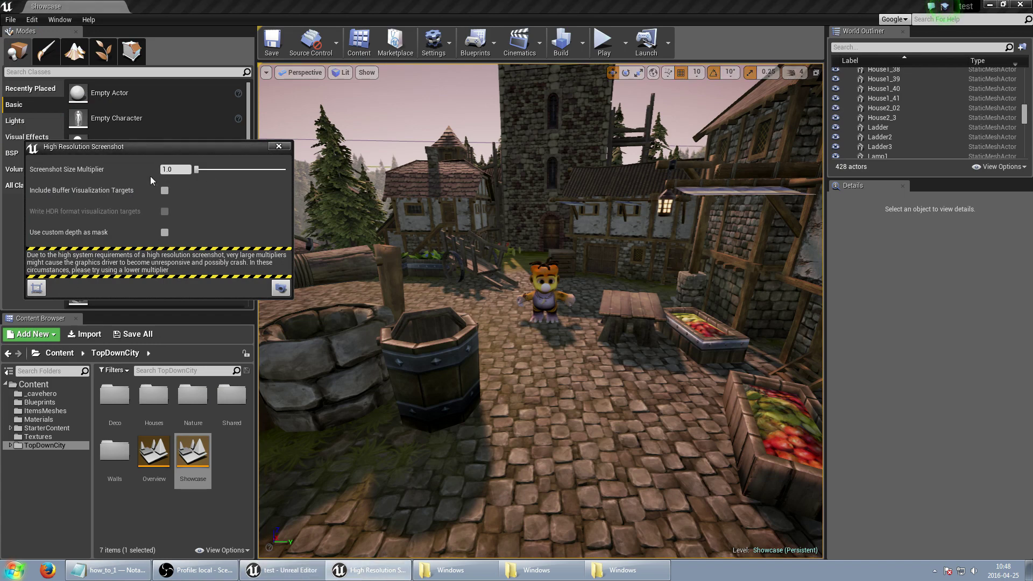
left_click(36, 288)
left_click_drag(395, 188, 741, 426)
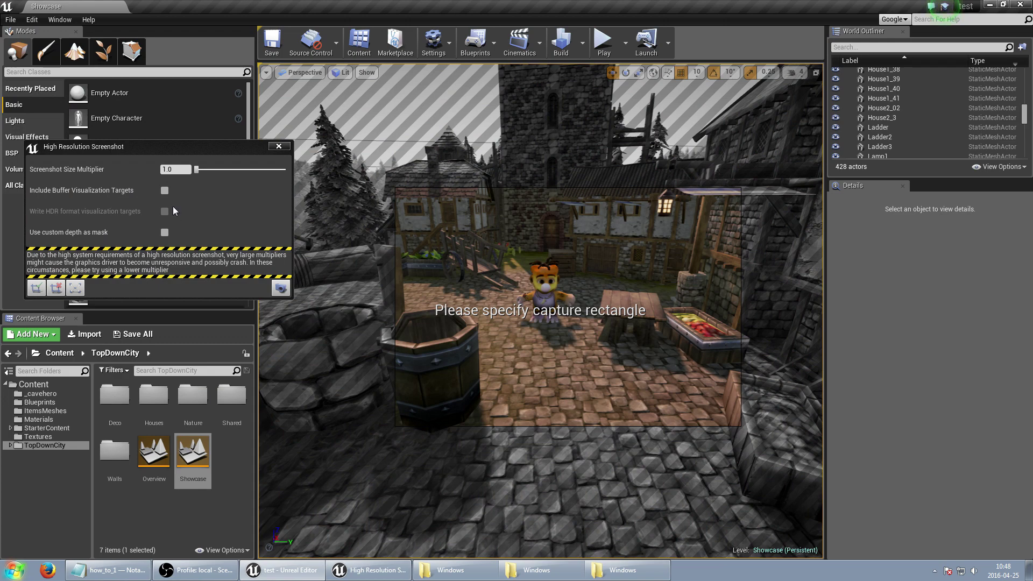
Step: Set the screenshot size multiplier to 3 and capture the specified region
left_click(178, 170)
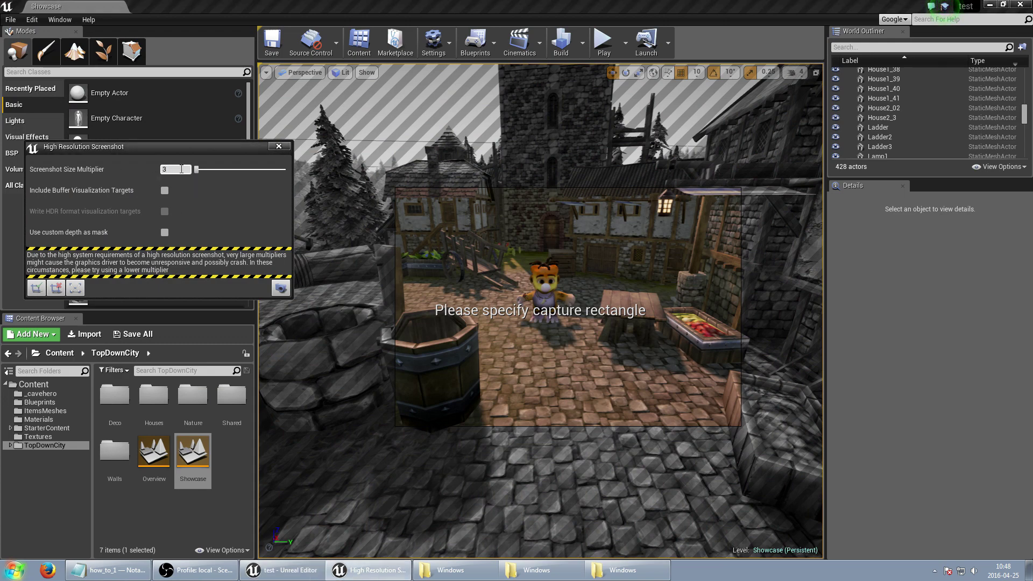
type("3")
key("Return")
left_click(280, 289)
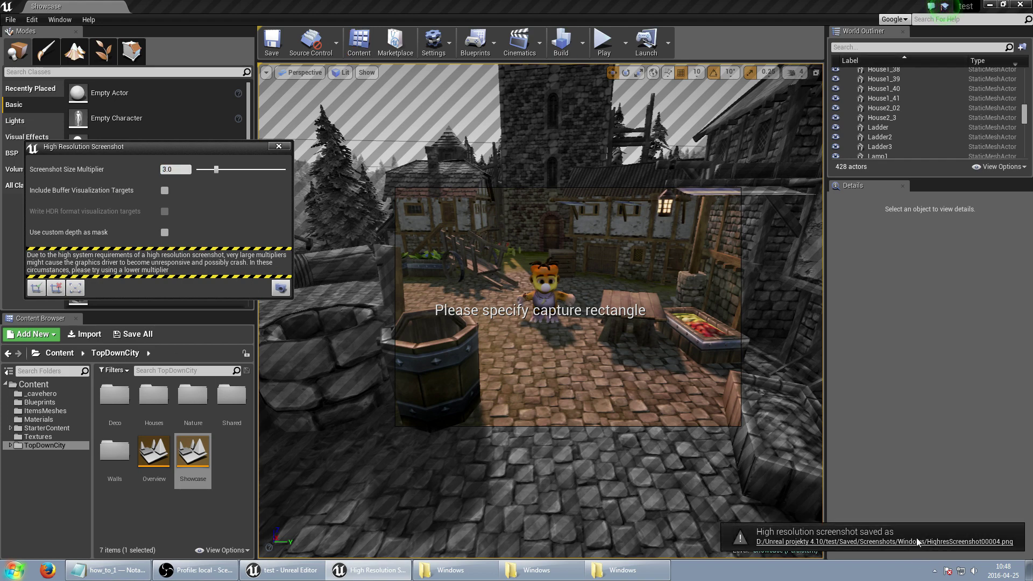
Step: Open the screenshot output folder and examine HighresScreenshot00004's dimensions and full-size content in Paint
left_click(929, 542)
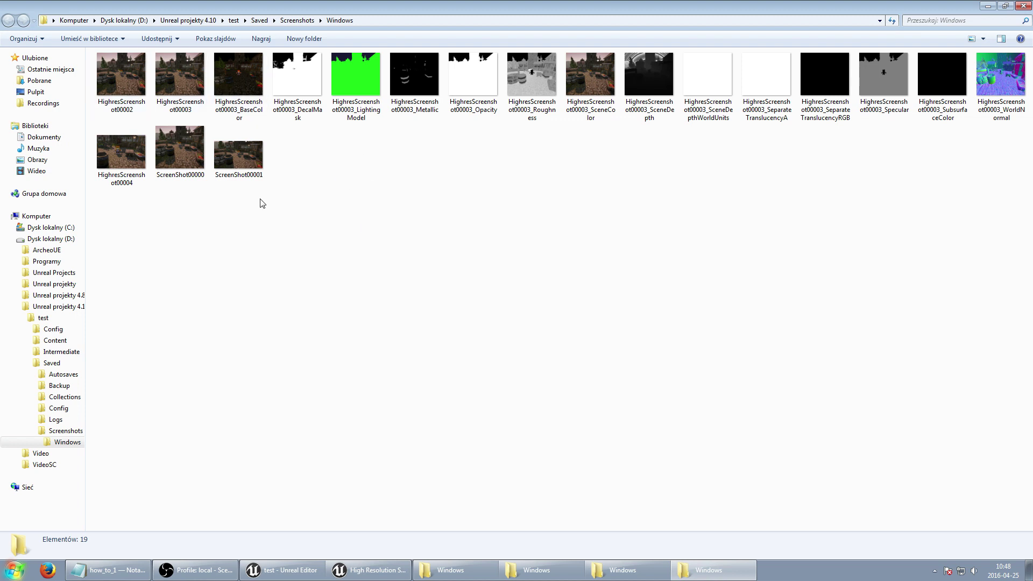
left_click(146, 141)
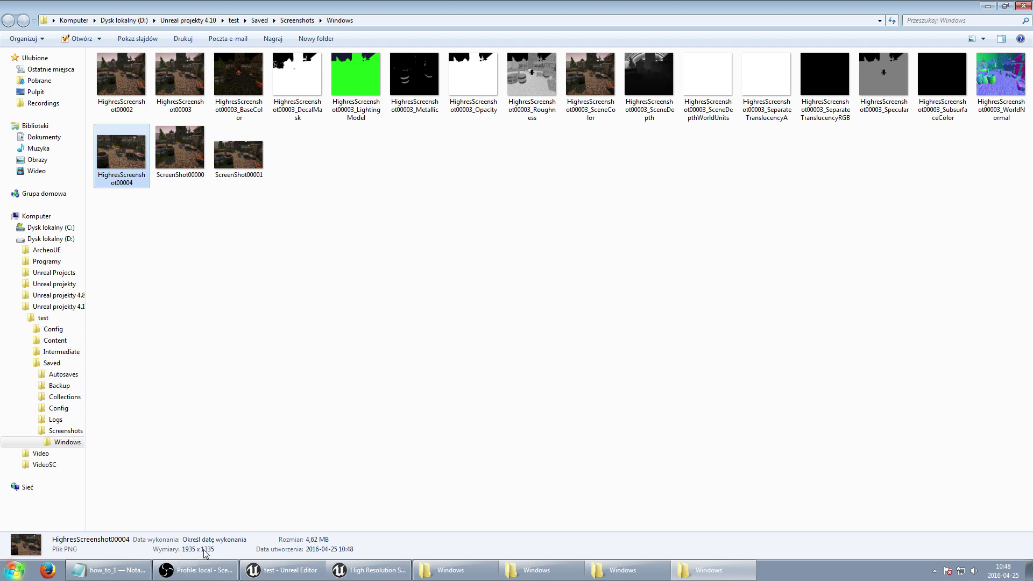
right_click(127, 144)
left_click(175, 214)
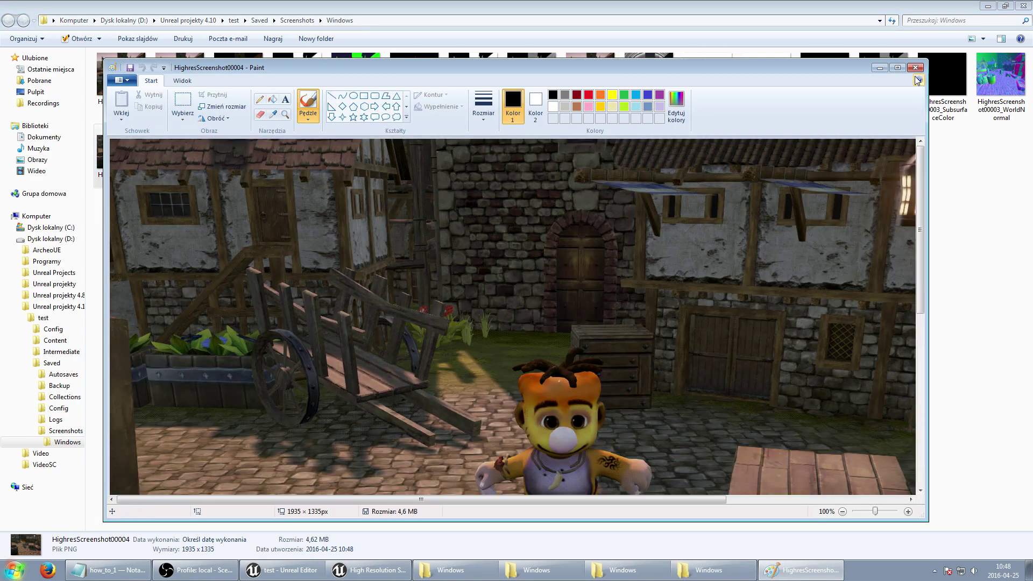
left_click(916, 67)
left_click(745, 571)
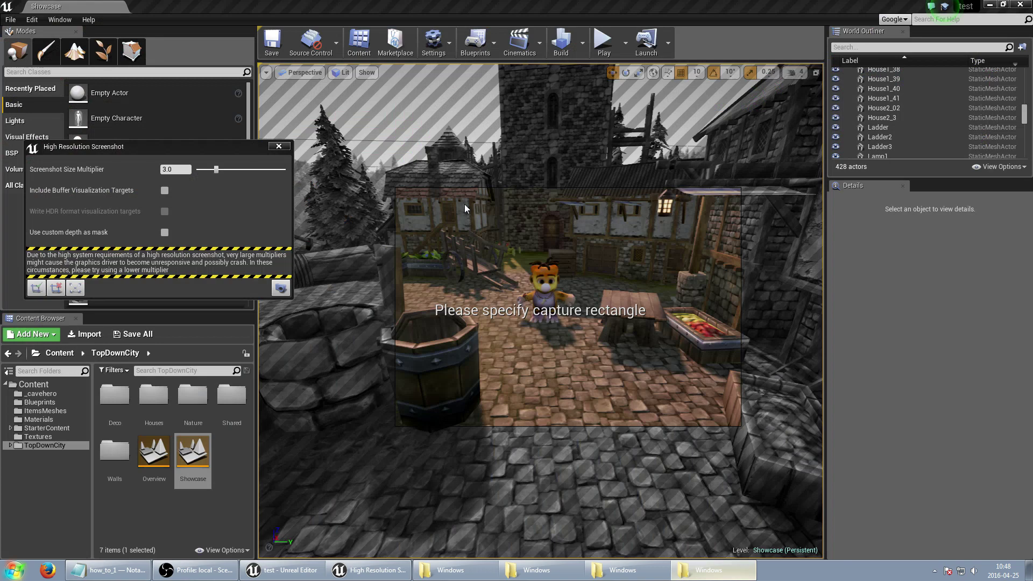
Step: Close the High Resolution Screenshot window and run the console command HighResShot 1920x1080 on the viewport
left_click(278, 147)
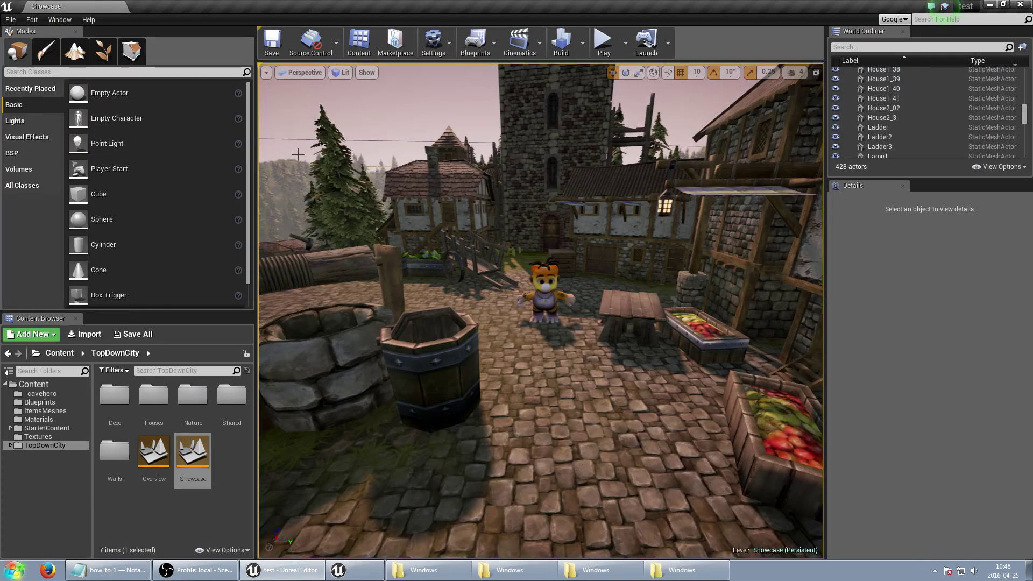
scroll(512, 279, "up", 3)
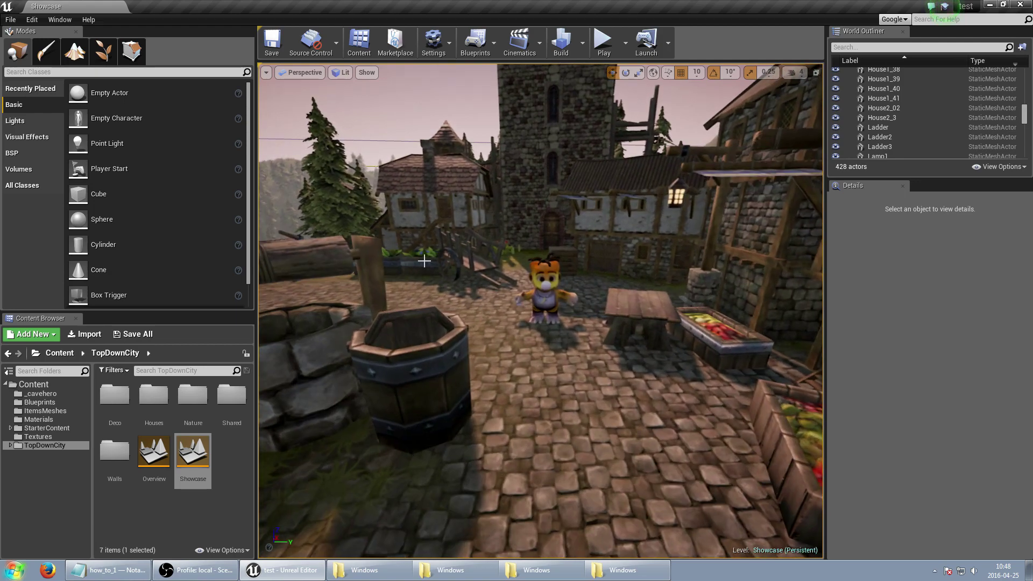
key("grave")
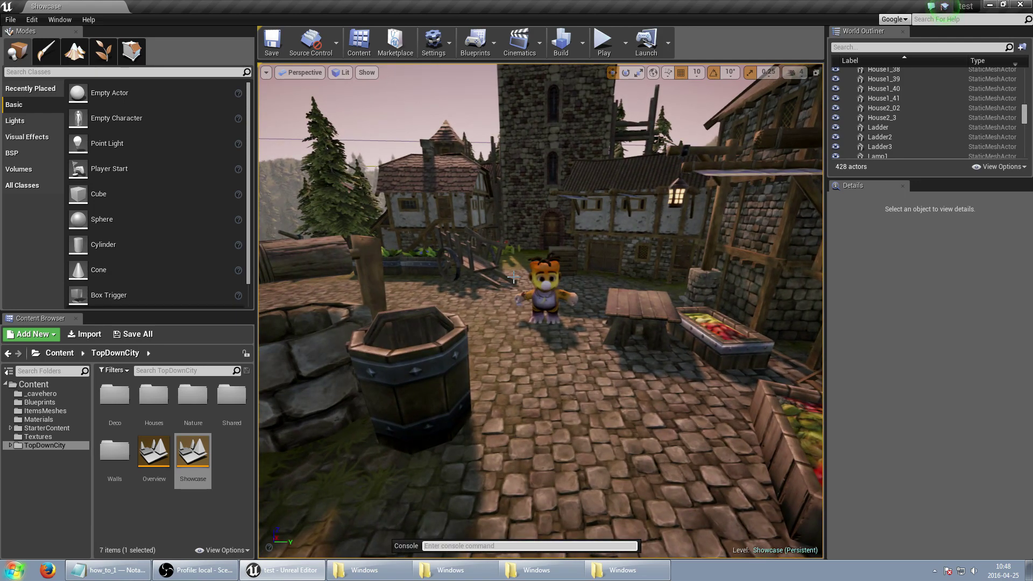
type("HighResShot 1920x1080")
key("Return")
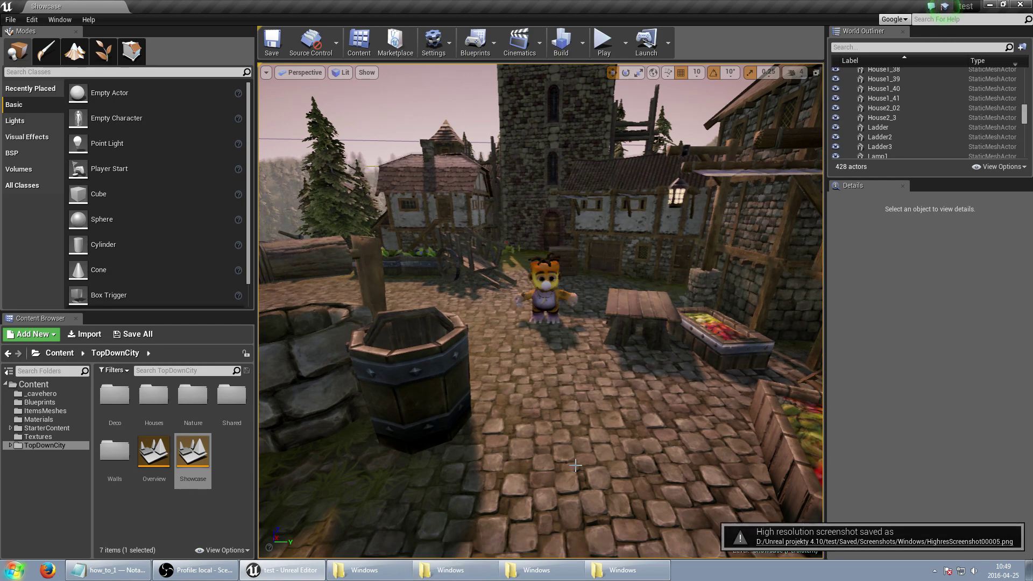
Step: Open the output folder of the console screenshot and check the dimensions of HighresScreenshot00005
left_click(790, 541)
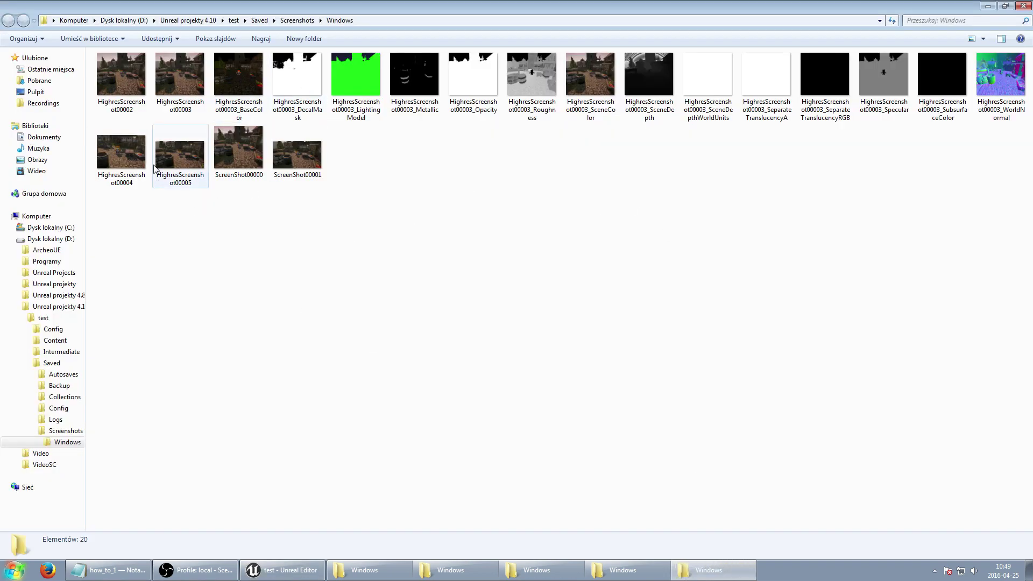
left_click(171, 159)
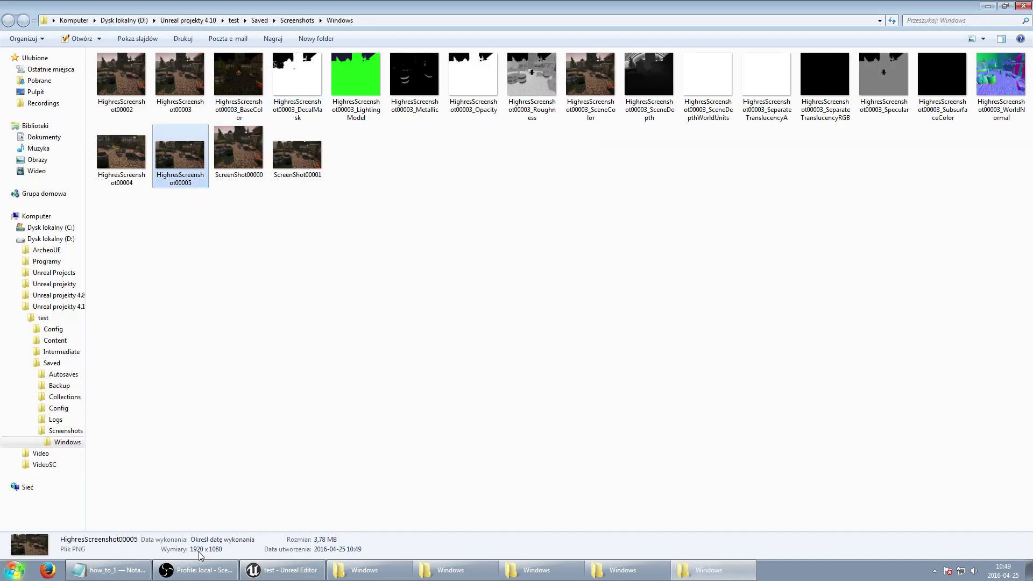
left_click(734, 566)
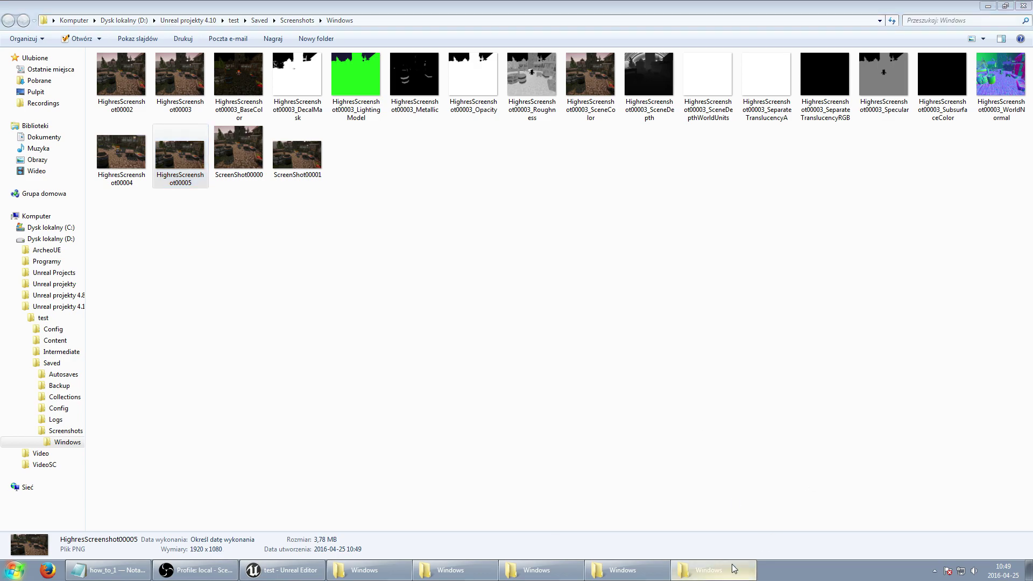
Step: Run the console command HighResShot 4 and check the dimensions of HighresScreenshot00006 in the output folder
key("grave")
key("Up")
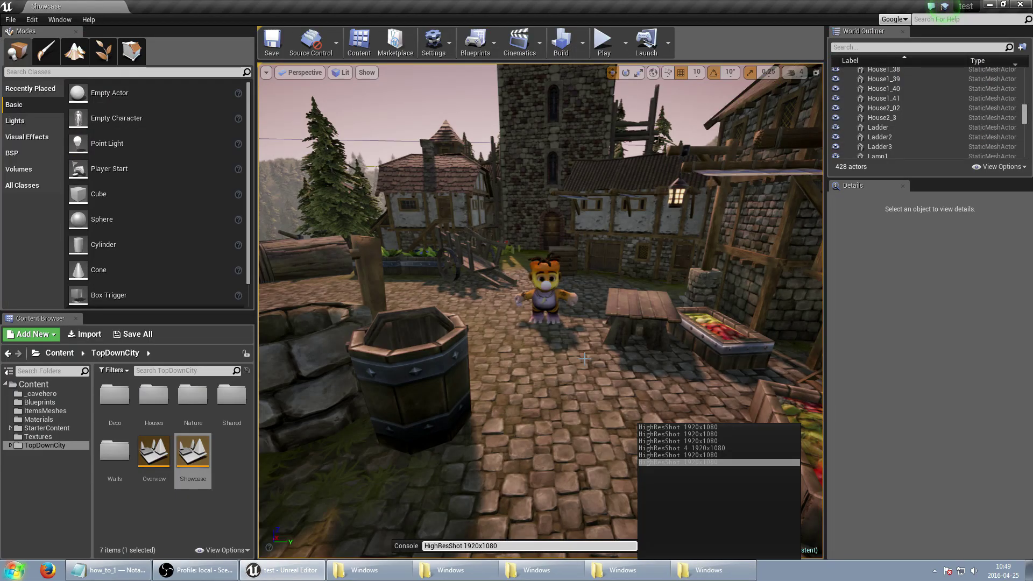
key("BackSpace")
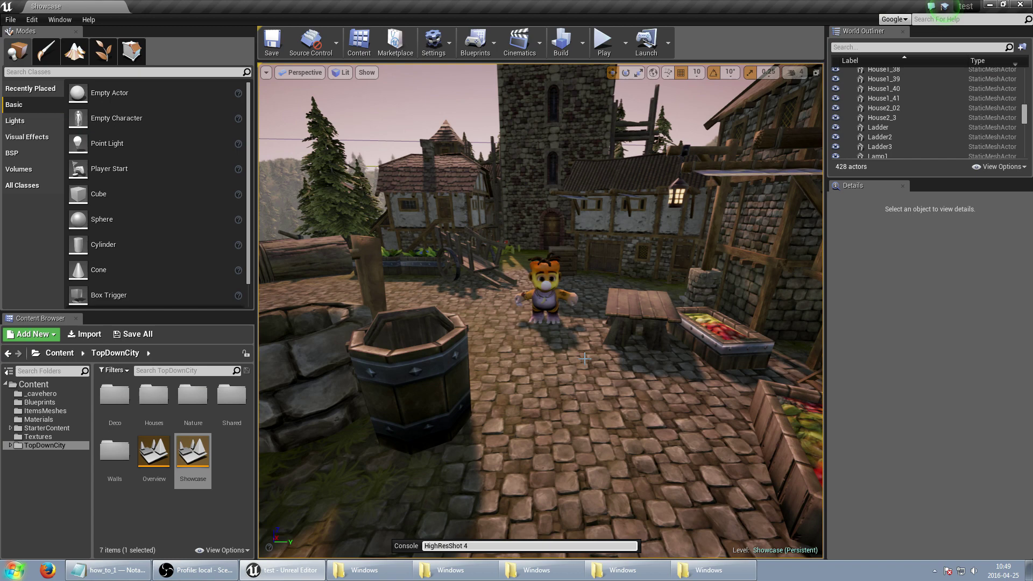
key("Return")
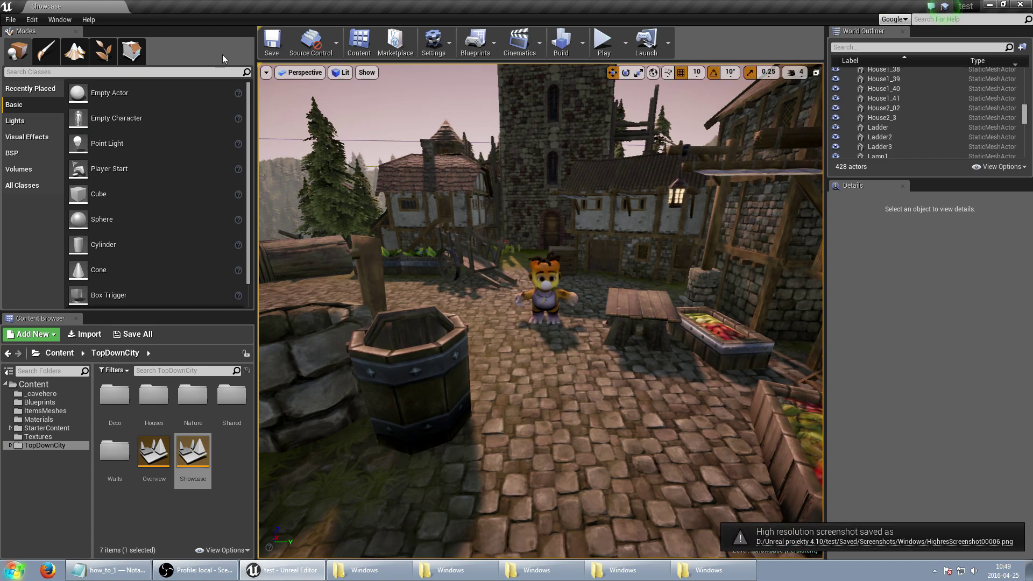
left_click(913, 542)
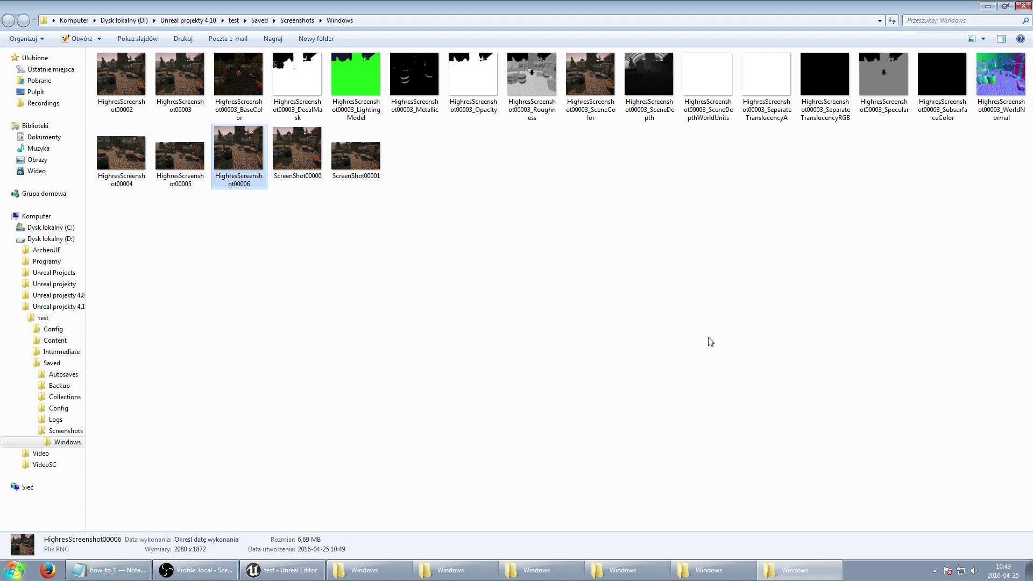
left_click(1022, 6)
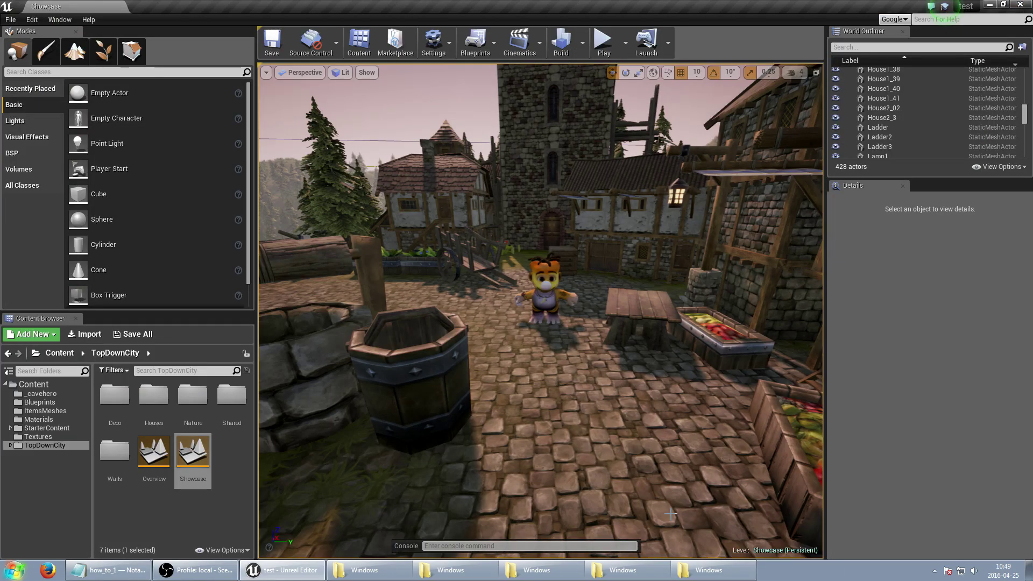
Step: Run the console command HighResShot 1 and check the dimensions of HighresScreenshot00007 in the output folder
key("Up")
key("Return")
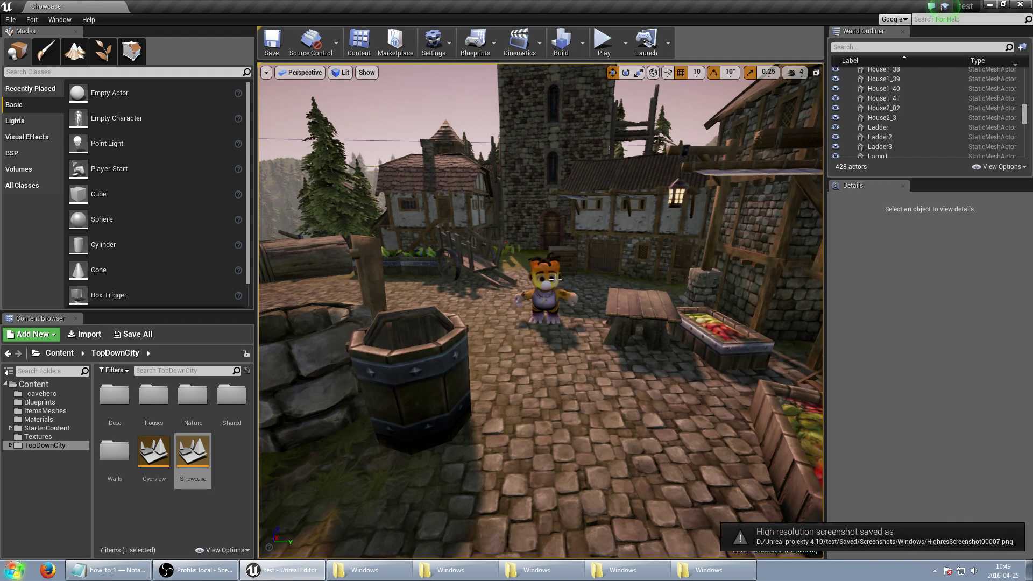
left_click(908, 541)
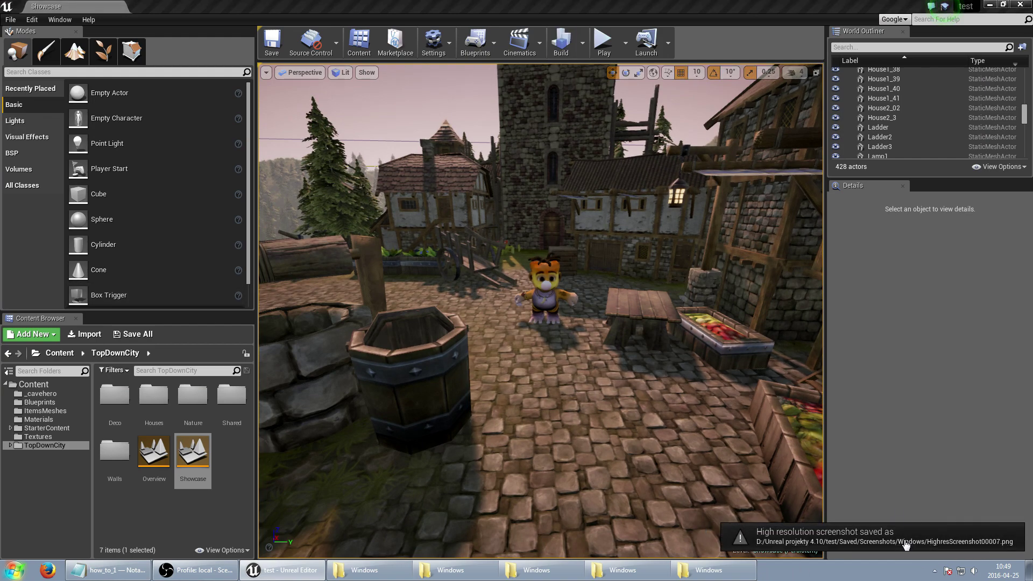
left_click(290, 171)
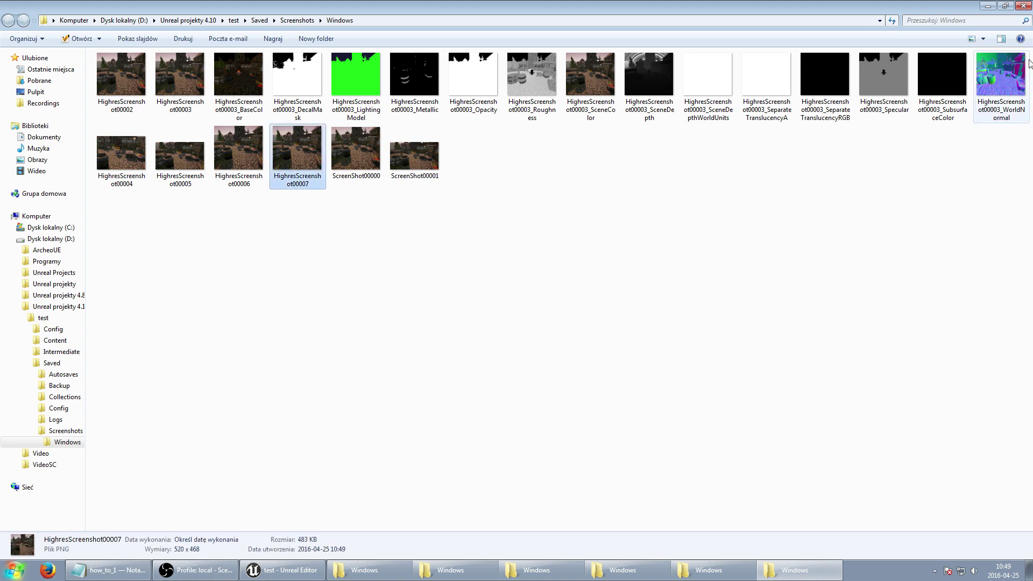
left_click(1022, 6)
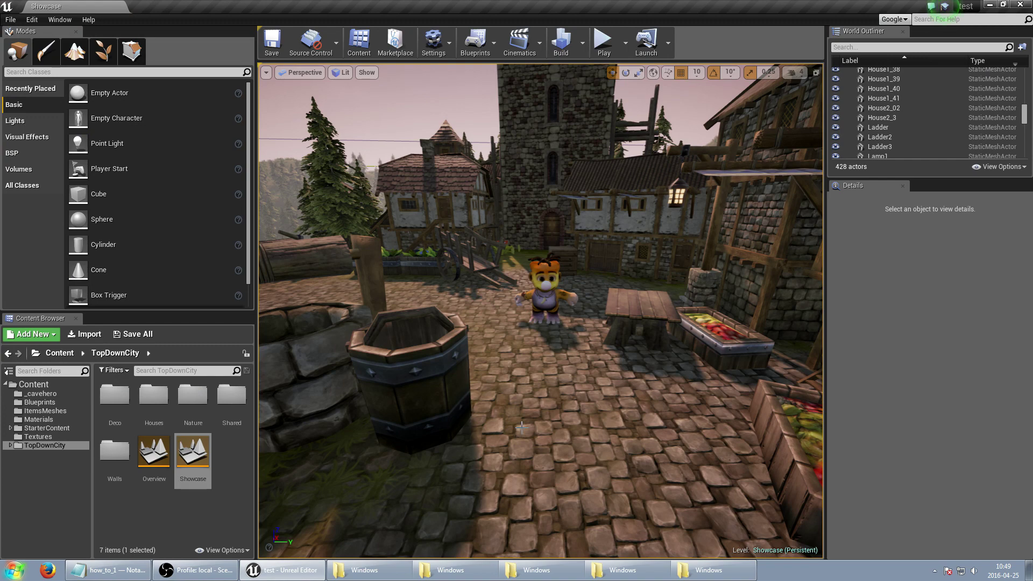
key("grave")
key("Up")
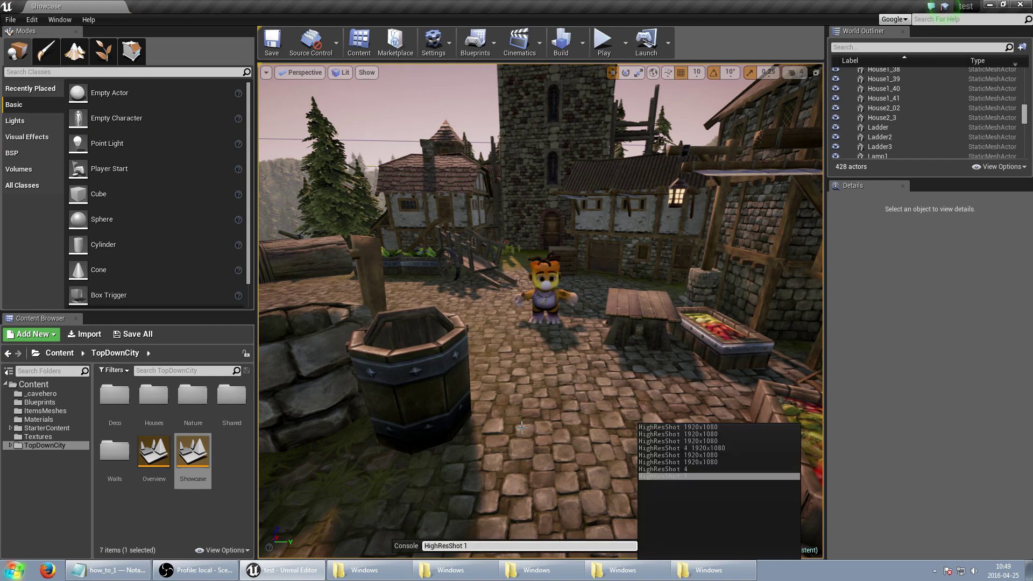
key("Return")
right_click_drag(495, 219, 495, 219)
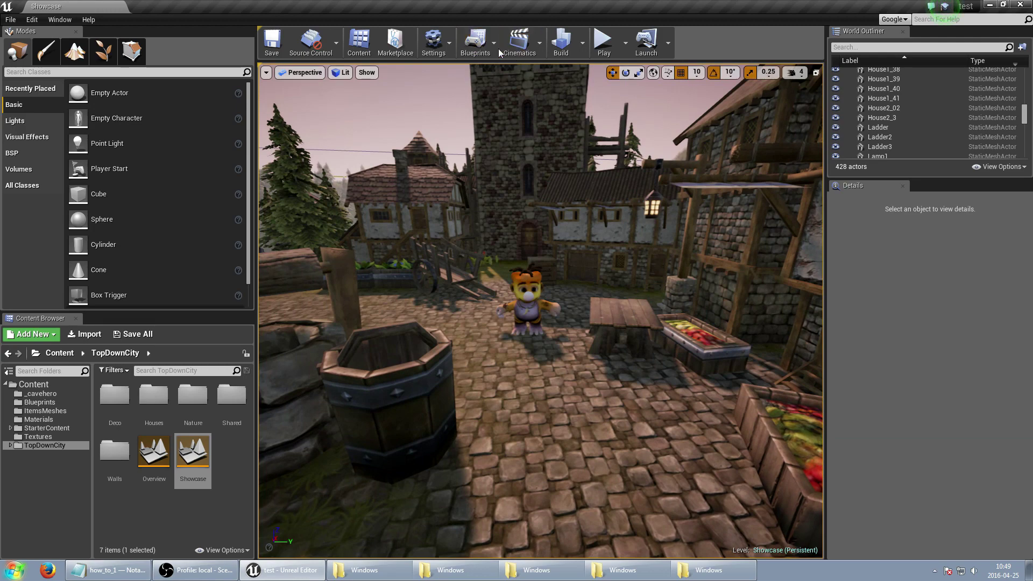
left_click(481, 51)
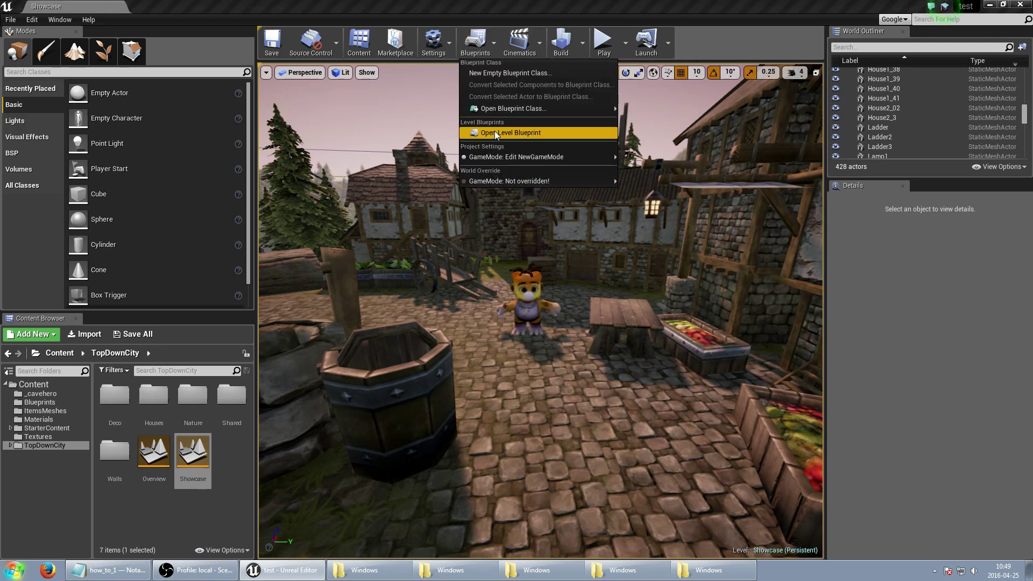
left_click(736, 14)
Step: Search the project assets for "controll" and open the NewPlayerController blueprint
key("ctrl+p")
type("co")
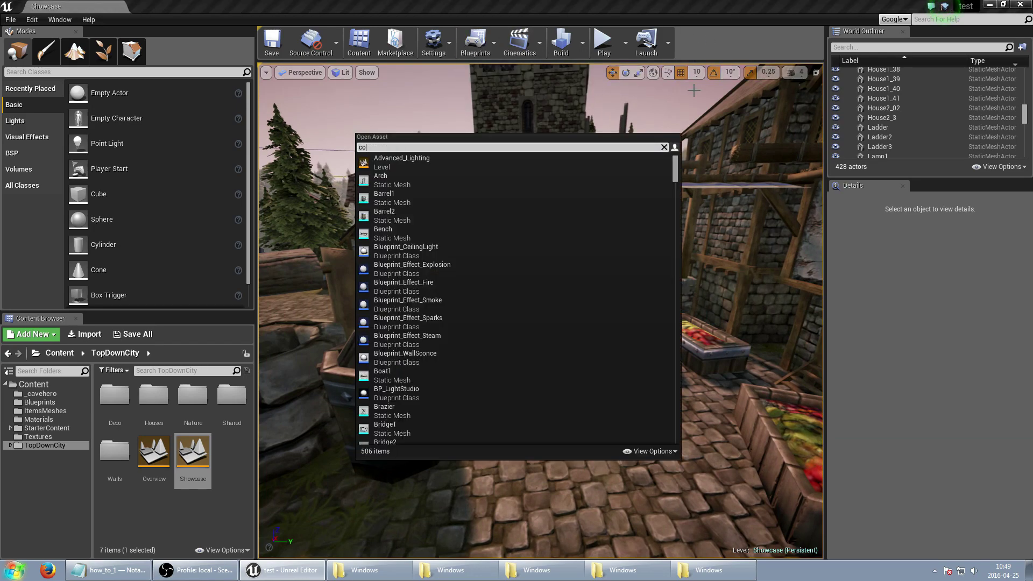
type("ntroll")
double_click(557, 157)
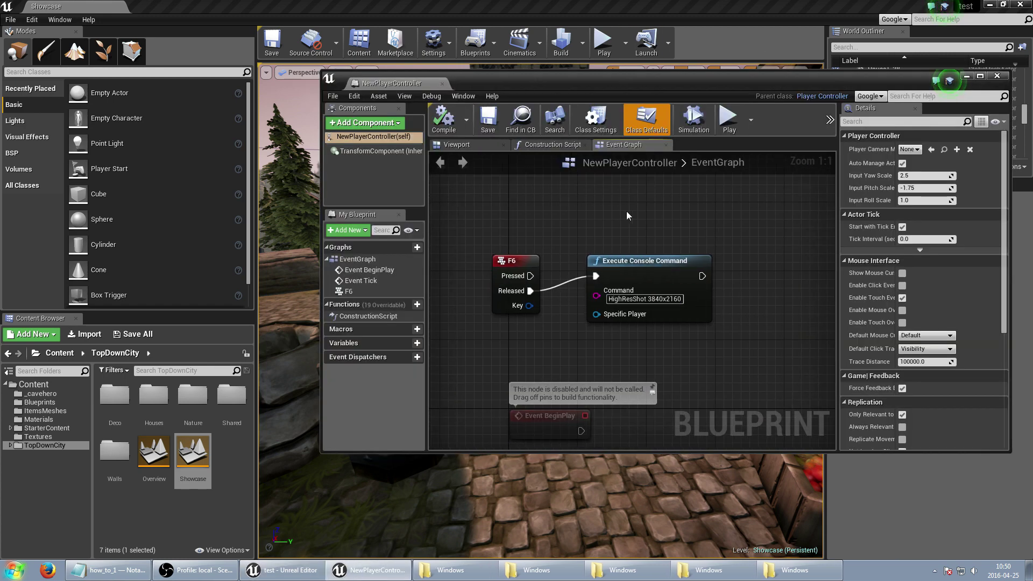
Step: Move the F6 event node slightly away from the Execute Console Command node and compile the NewPlayerController blueprint
mouse_move(527, 260)
left_mouse_down()
mouse_move(502, 178)
mouse_move(518, 261)
left_mouse_up()
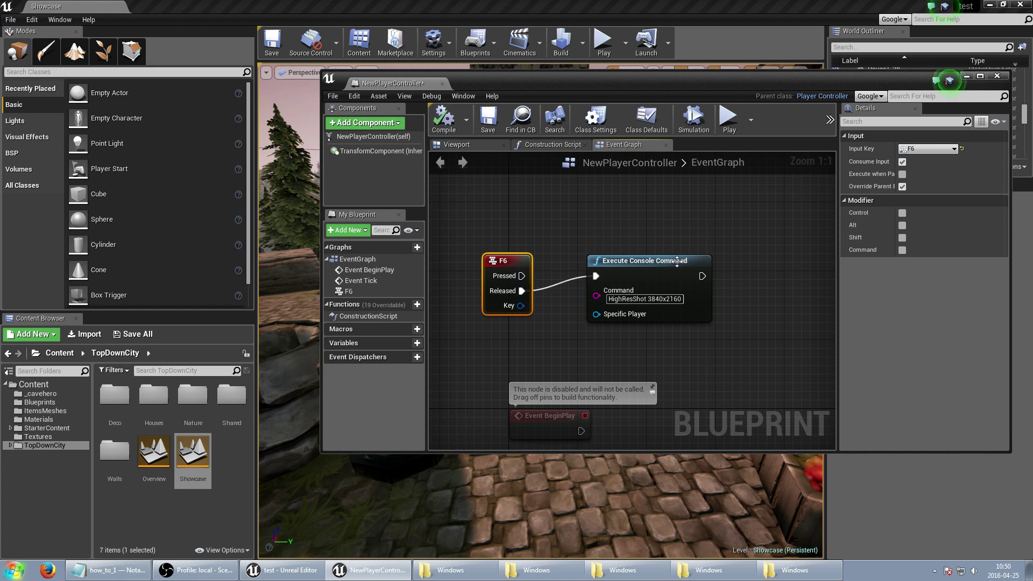
left_click(631, 281)
left_click(646, 357)
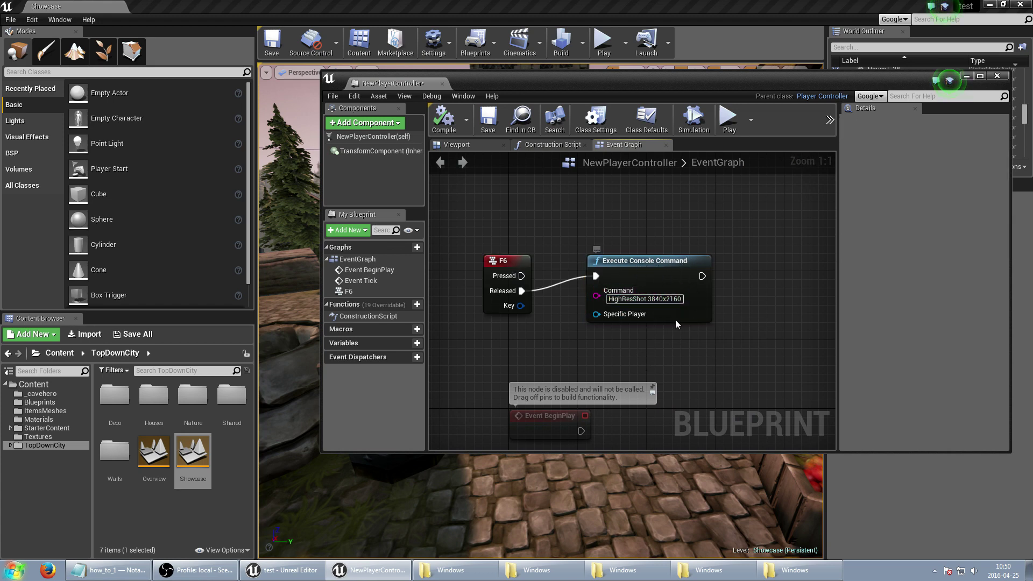
left_click(441, 121)
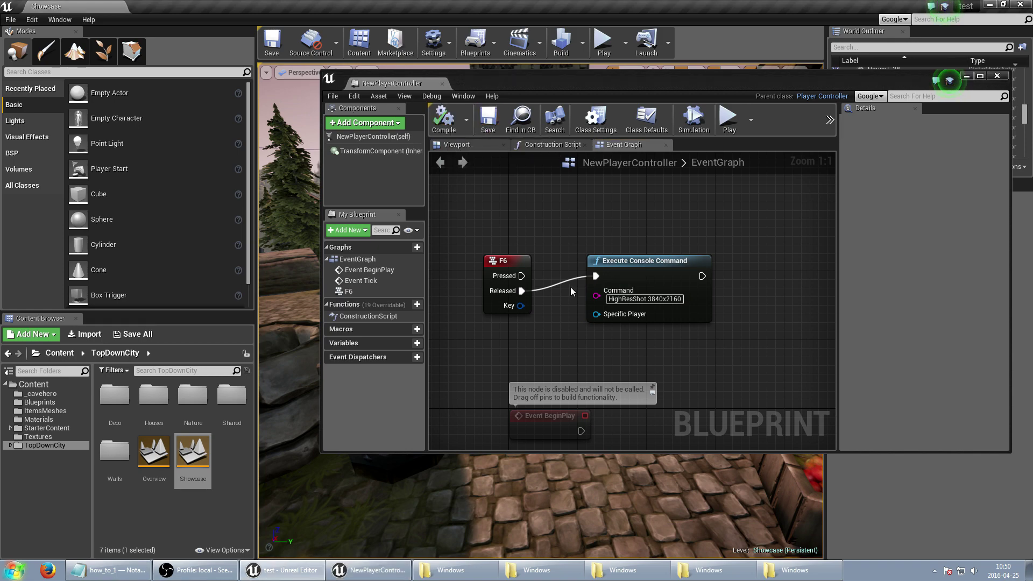
left_click_drag(468, 242, 827, 261)
left_click(828, 261)
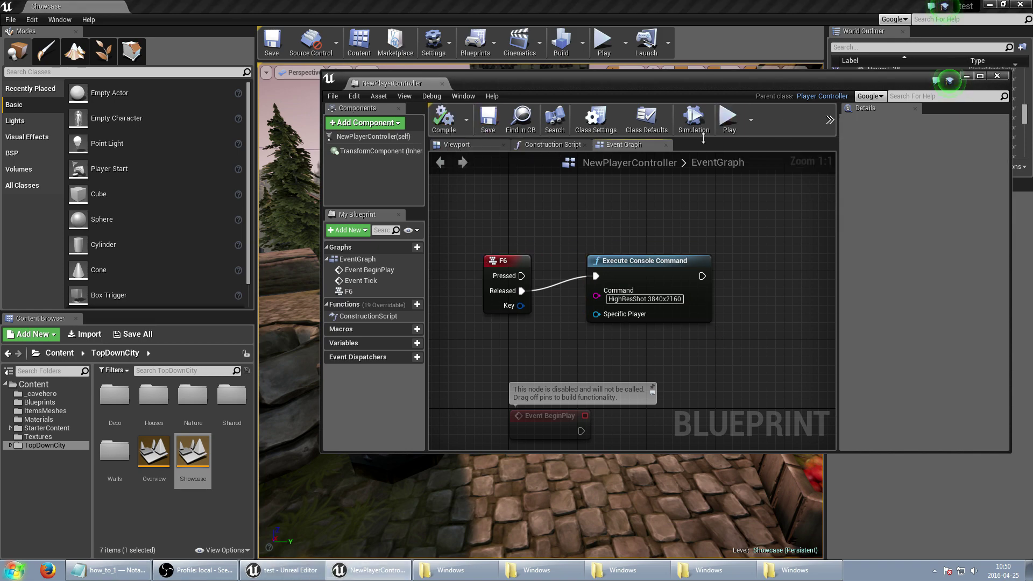
Step: Play the level, trigger the blueprint's HighResShot 3840x2160 capture in game, and end the play session
left_click(727, 124)
left_click(967, 76)
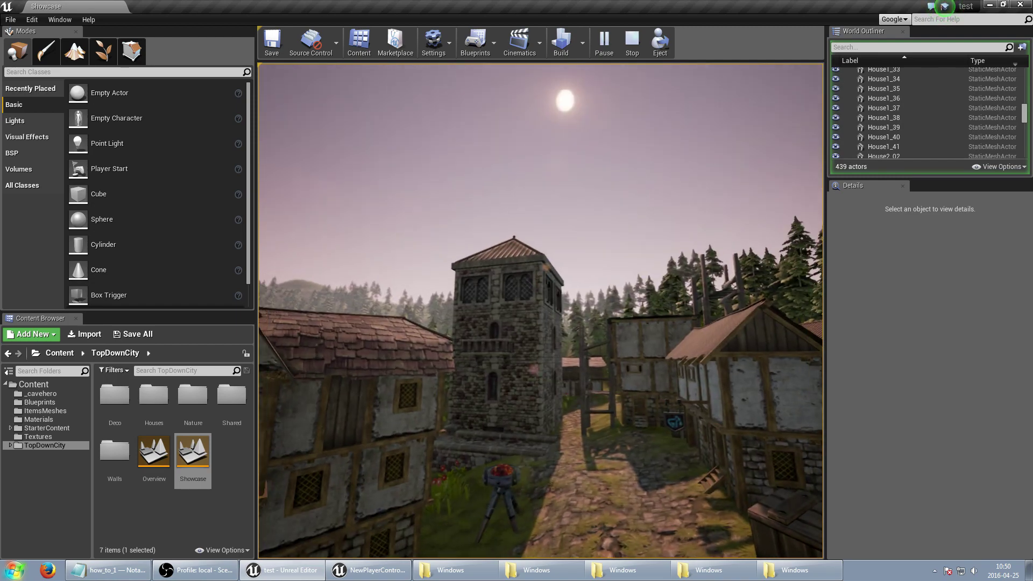
key("F9")
key("Escape")
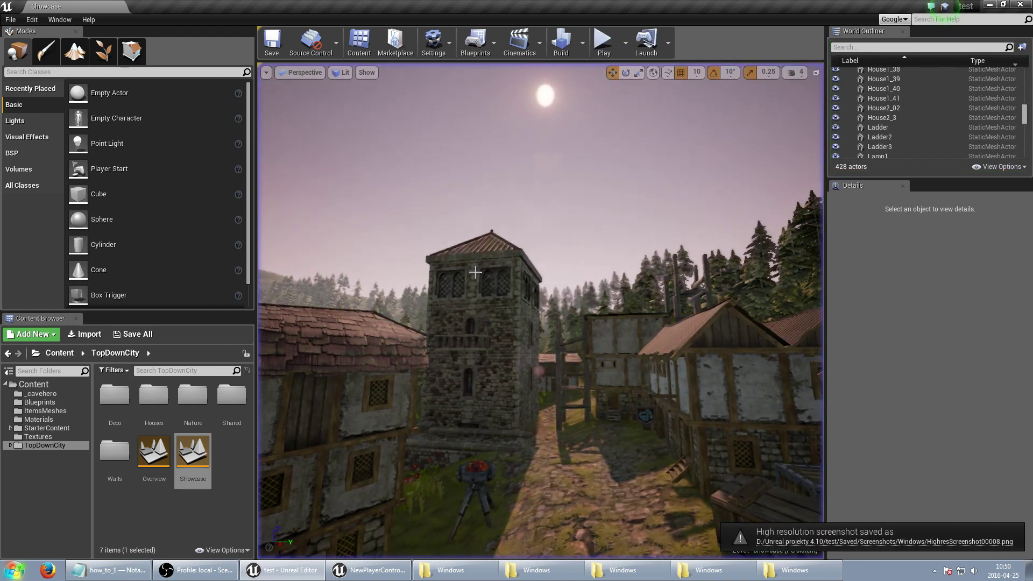
Step: Open the output folder and view HighresScreenshot00008 full screen in the Windows photo viewer
left_click(860, 542)
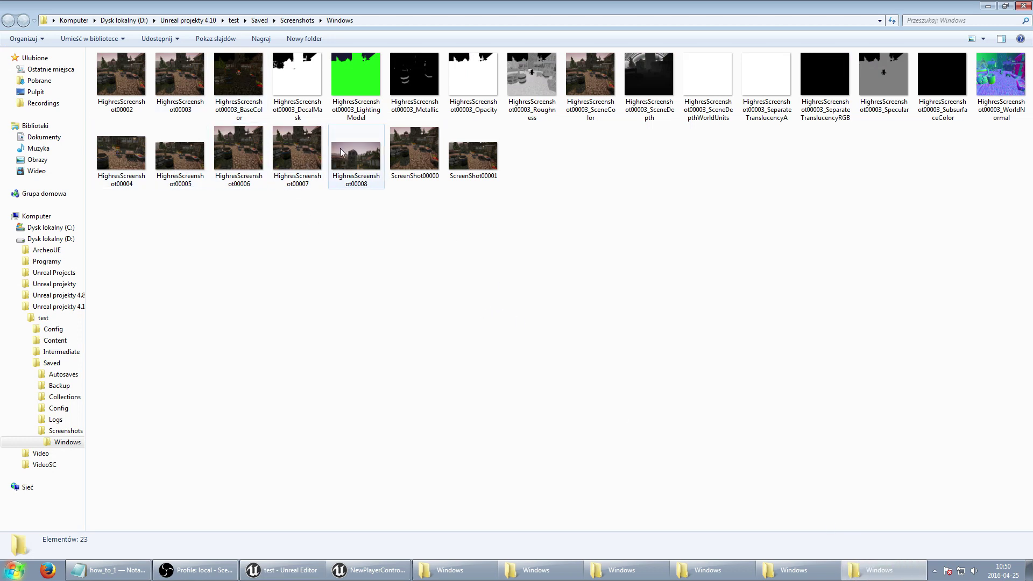
left_click(344, 155)
right_click(347, 159)
mouse_move(555, 293)
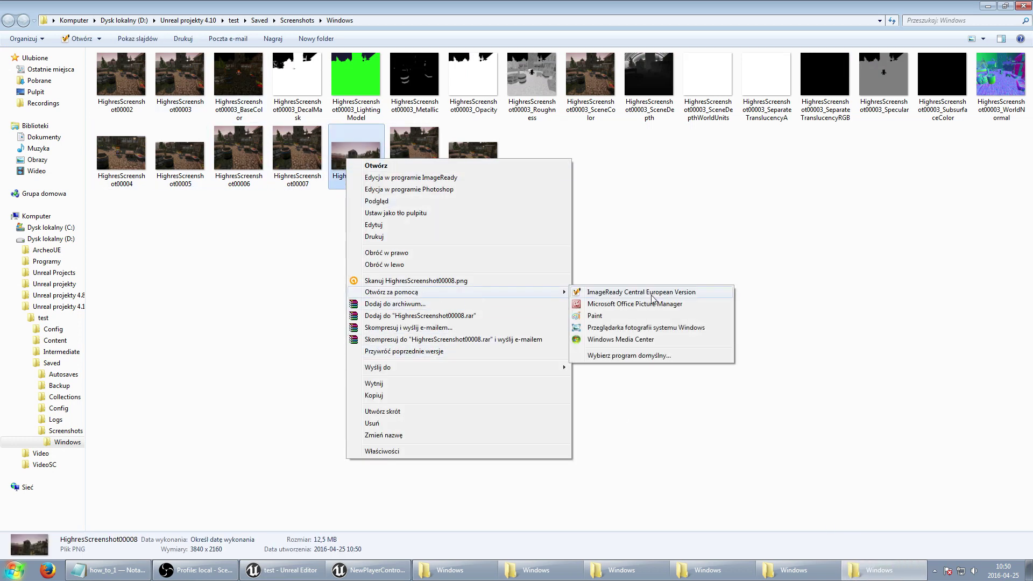
left_click(618, 328)
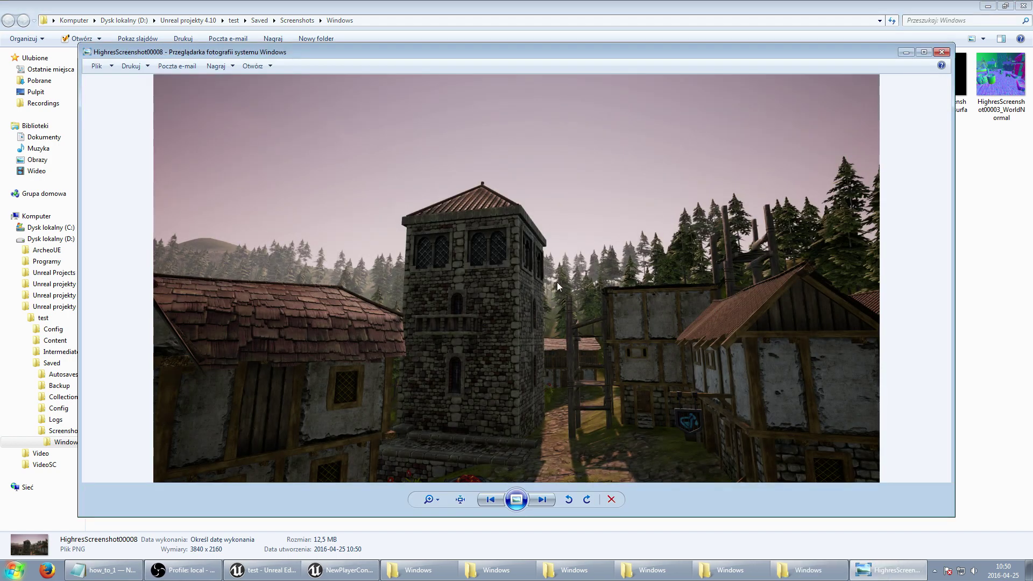
key("F11")
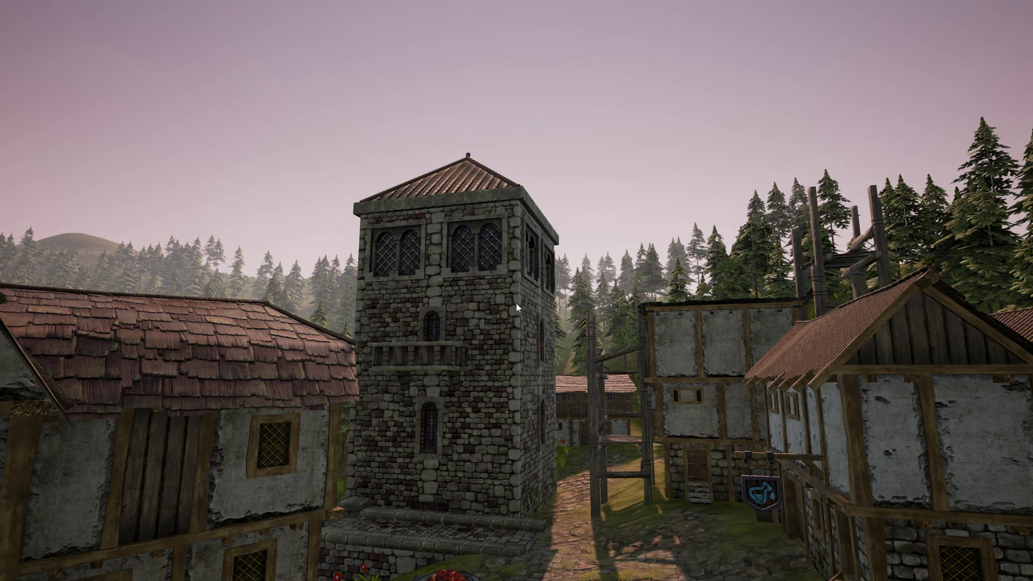
key("Escape")
Step: Open HighresScreenshot00008 in Paint and examine the tower and houses at 100% scale
right_click(490, 249)
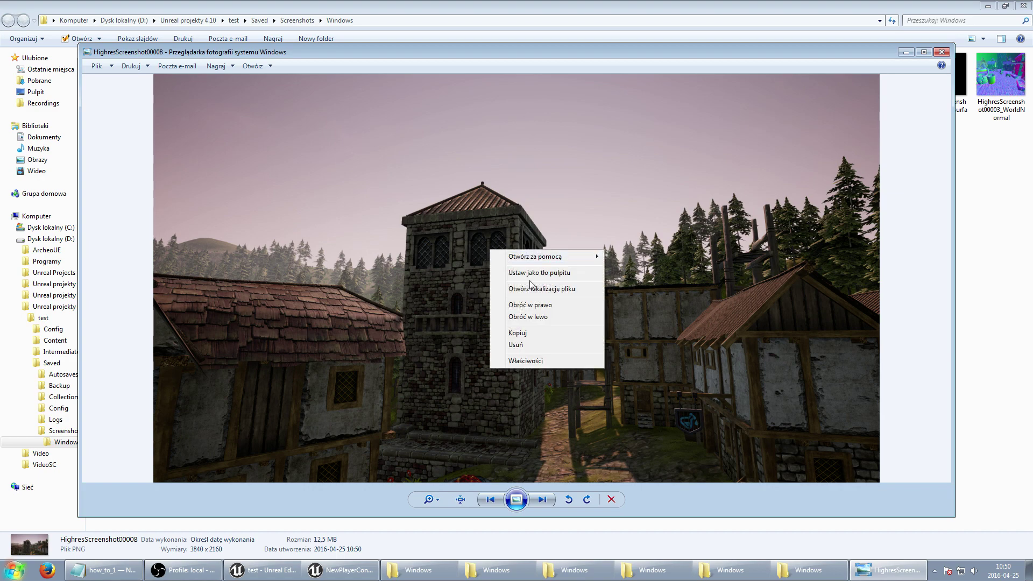
mouse_move(554, 258)
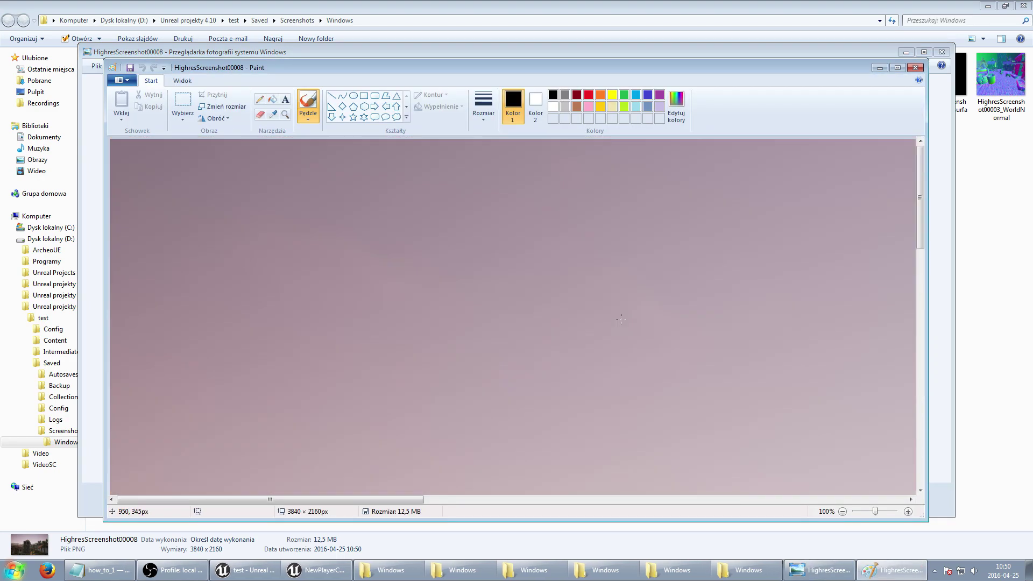
scroll(603, 328, "down", 5)
mouse_move(393, 504)
left_mouse_down()
mouse_move(700, 501)
mouse_move(457, 473)
mouse_move(522, 469)
left_mouse_up()
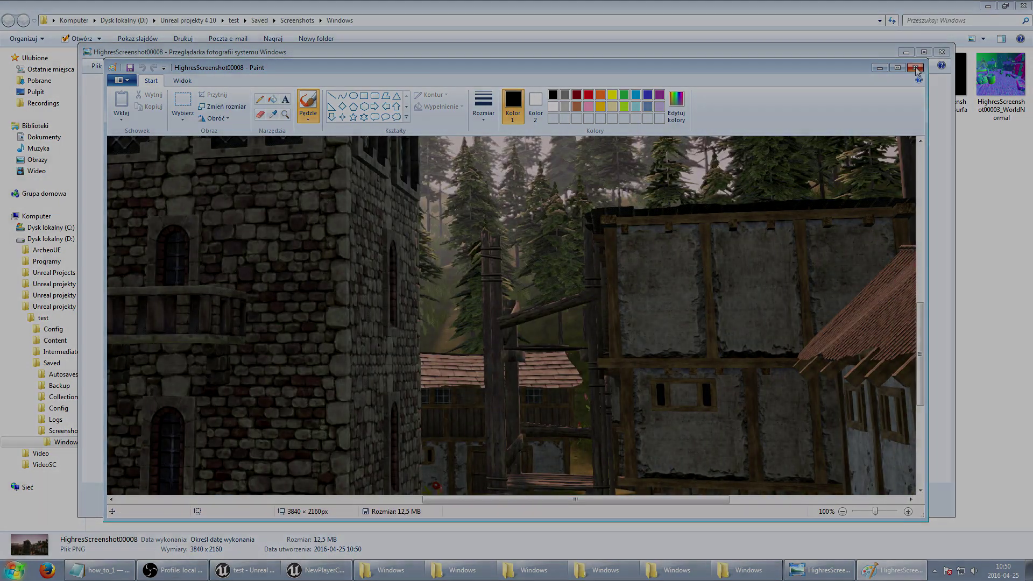